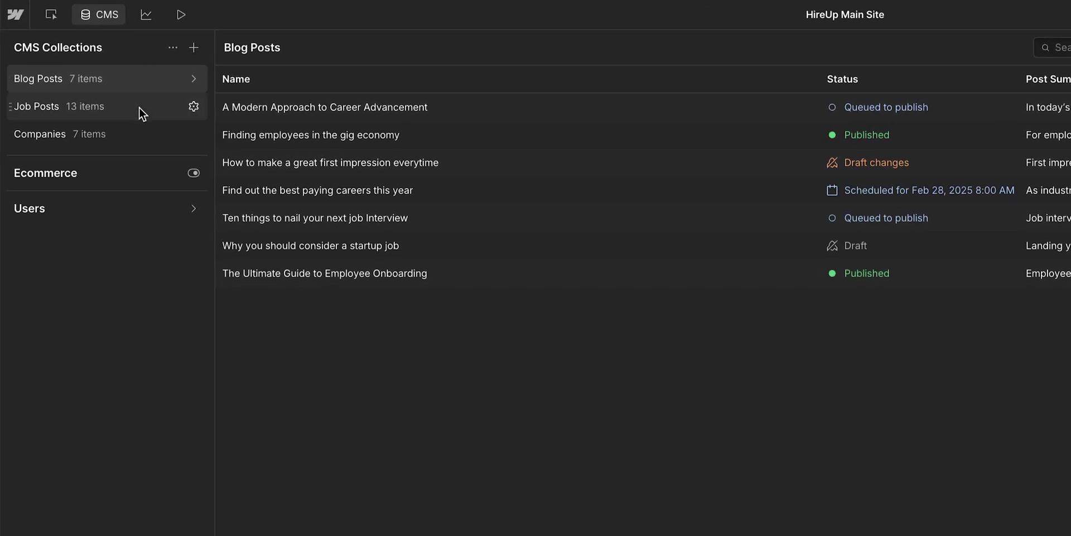
Look through the Job Posts and Companies collections, then return to Blog Posts.
click(139, 107)
click(139, 135)
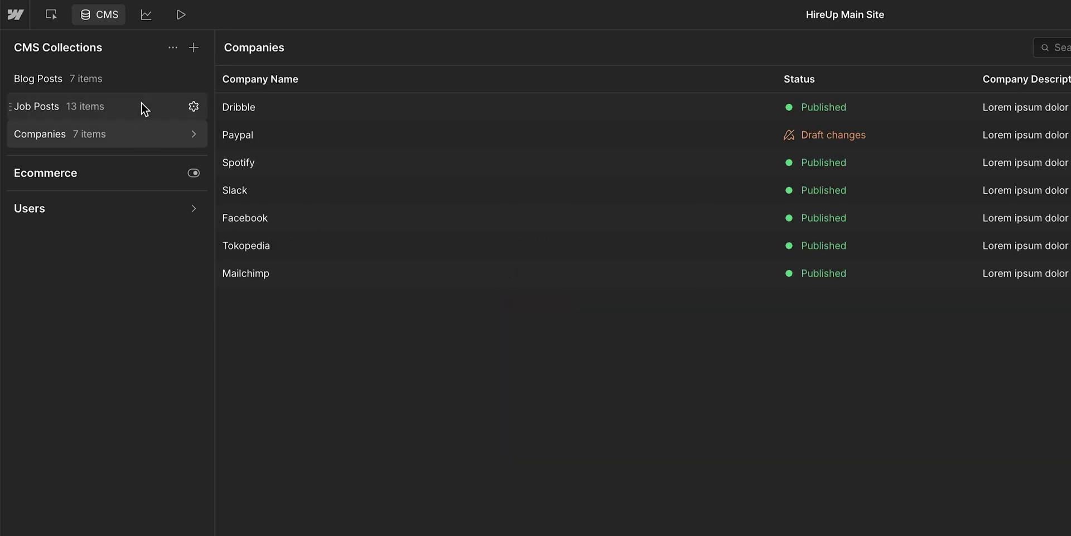
click(143, 79)
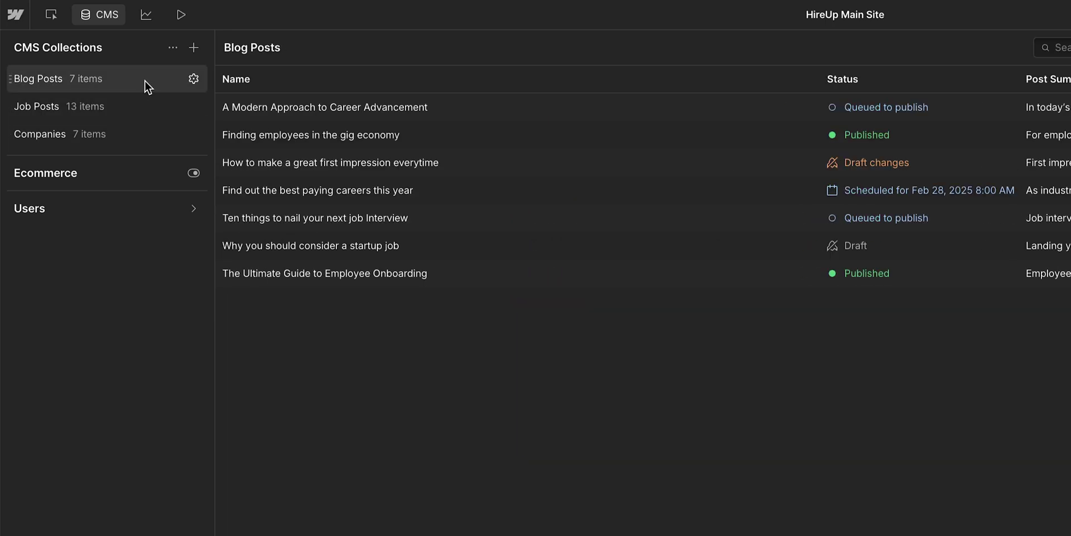
Select the three queued blog posts and publish them now with the bulk update.
click(269, 111)
click(277, 137)
click(280, 167)
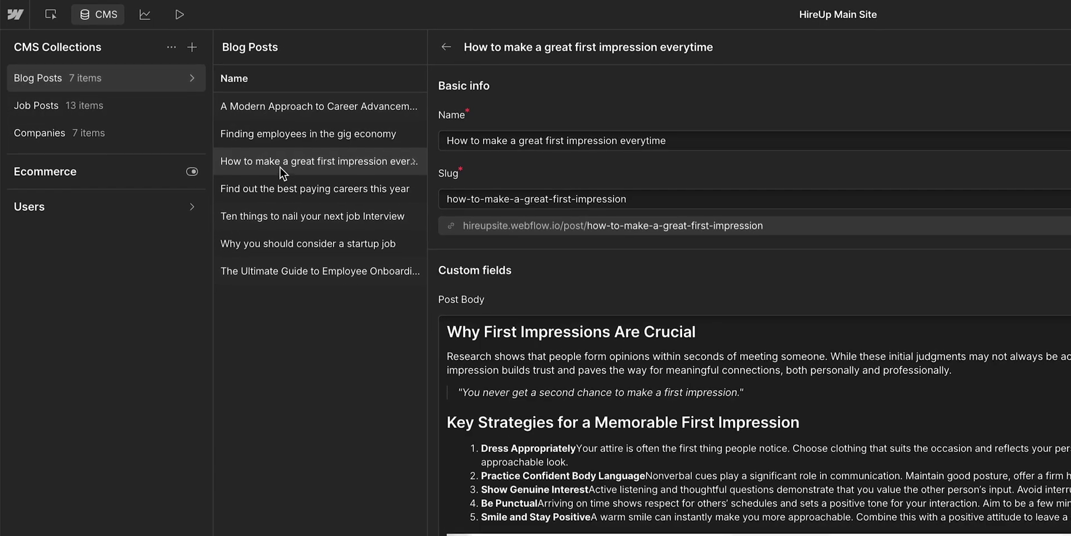
scroll(292, 199, down, 5)
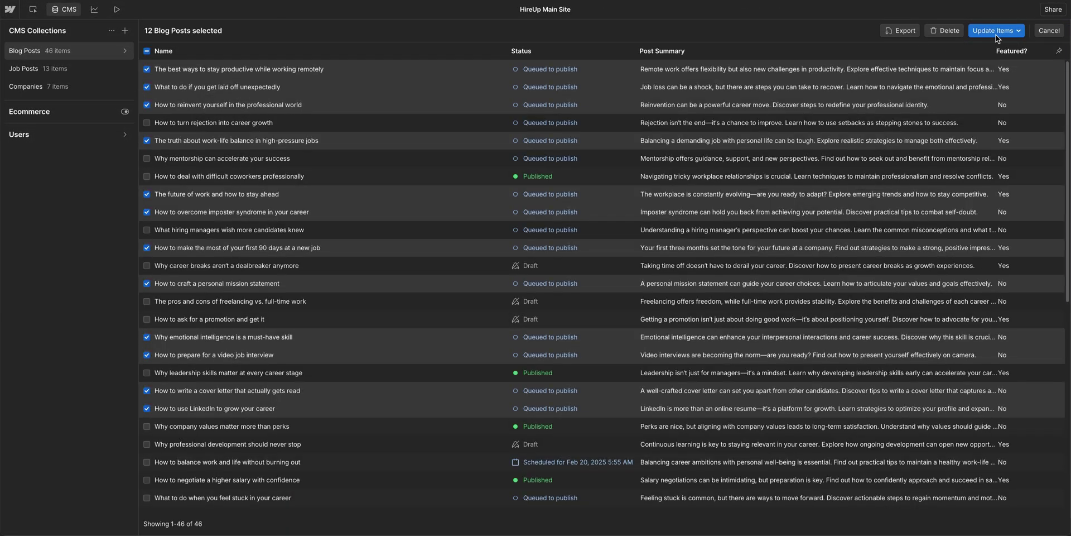
click(996, 30)
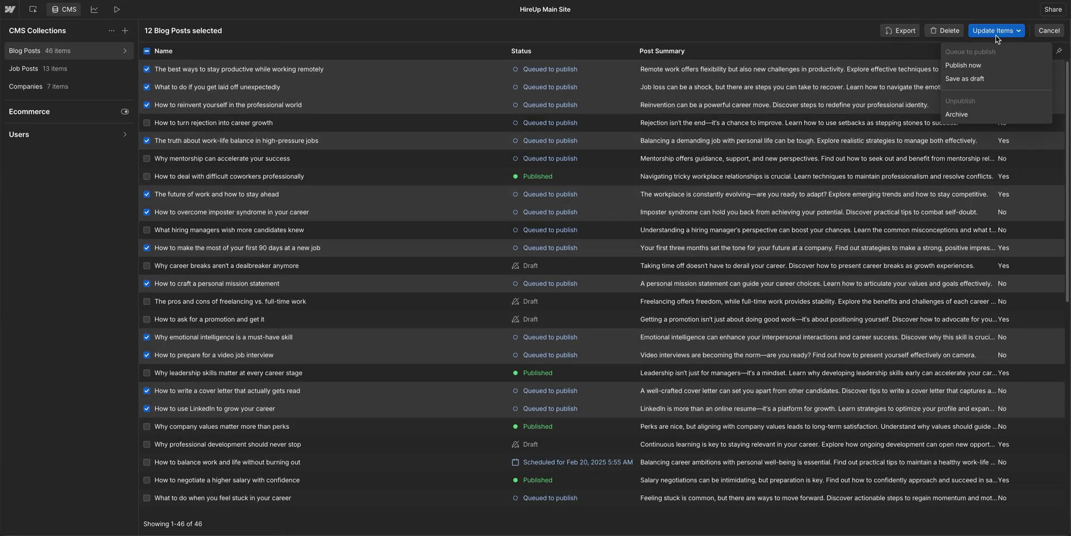
click(988, 66)
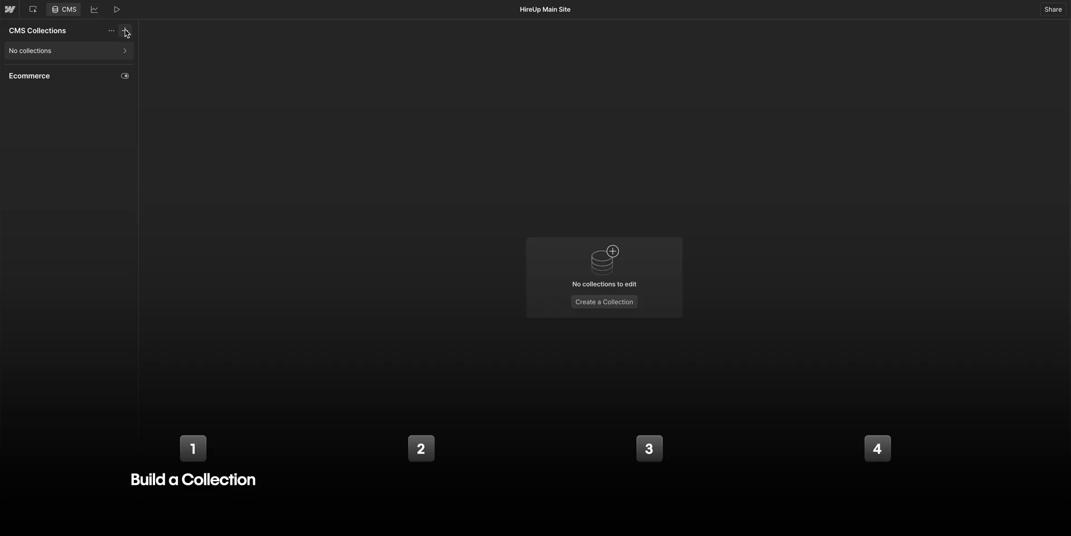
Require the Blog content field, limited to 2000–5000 characters, and save the field.
click(126, 31)
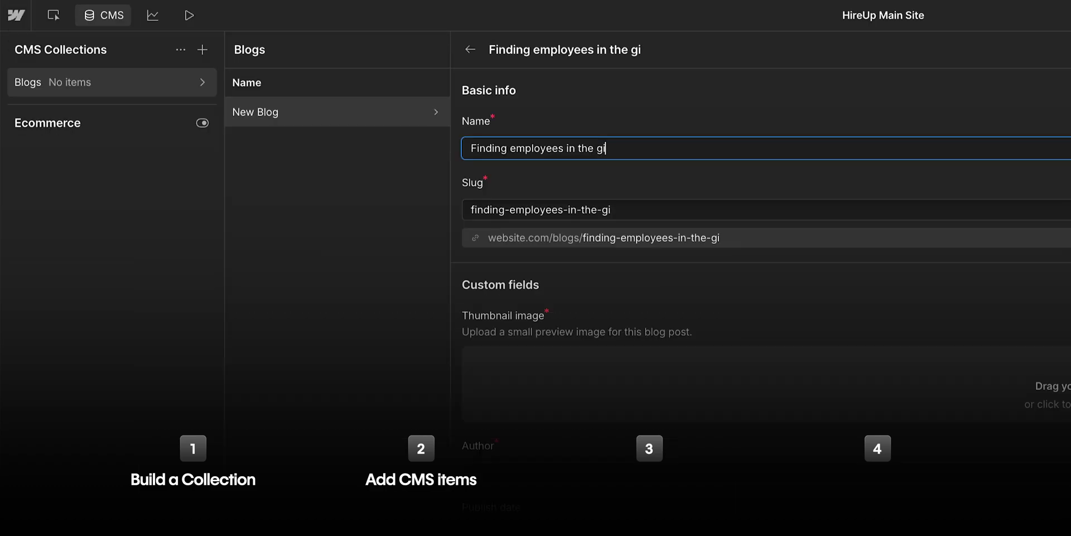
text(g eco)
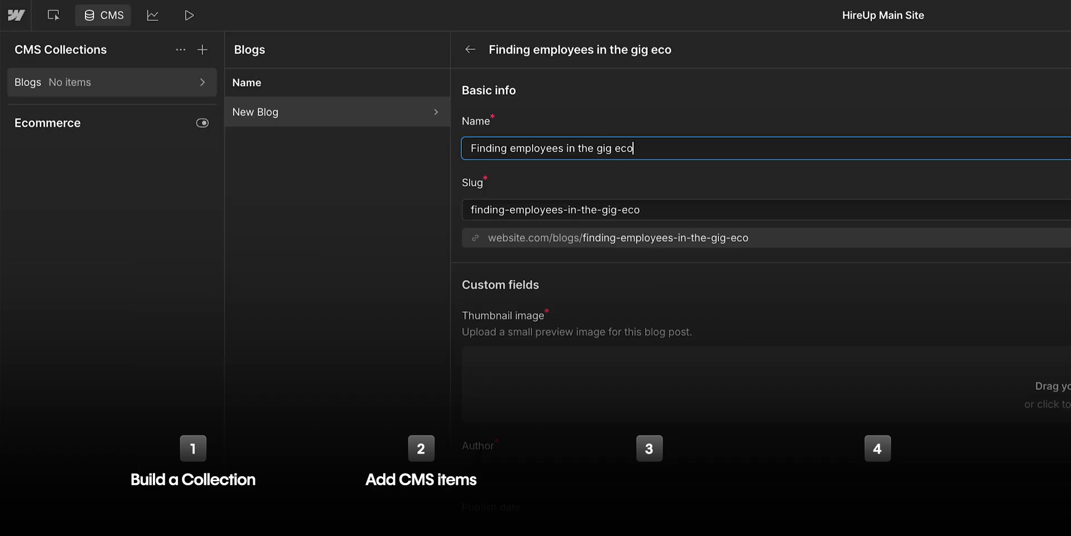
text(nomy)
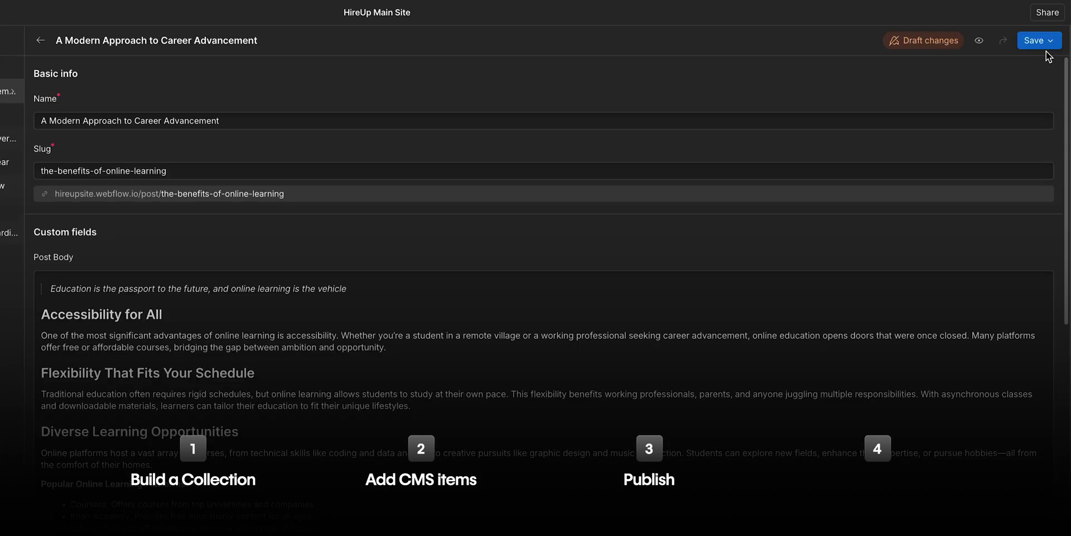
click(1049, 44)
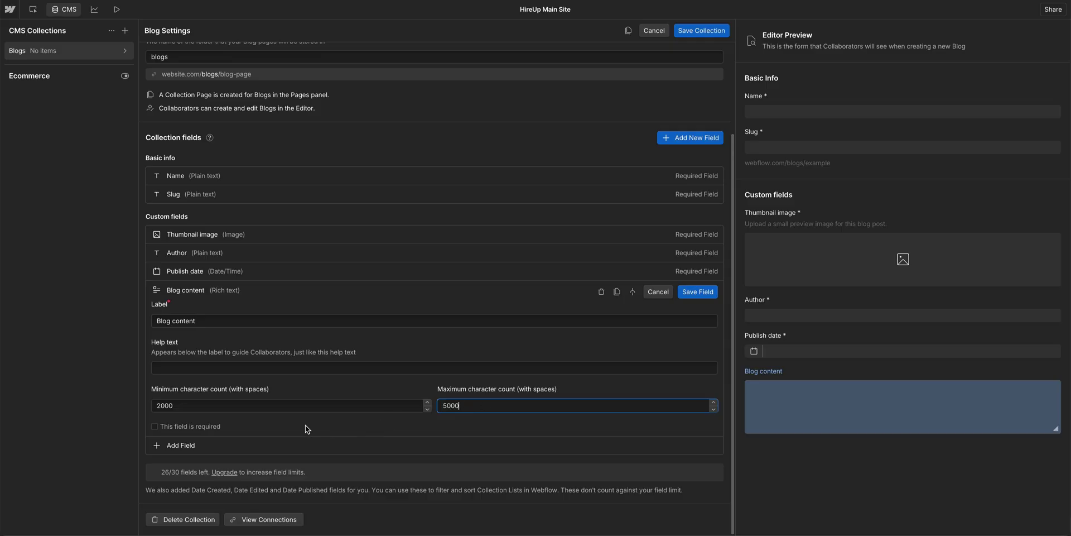
click(210, 426)
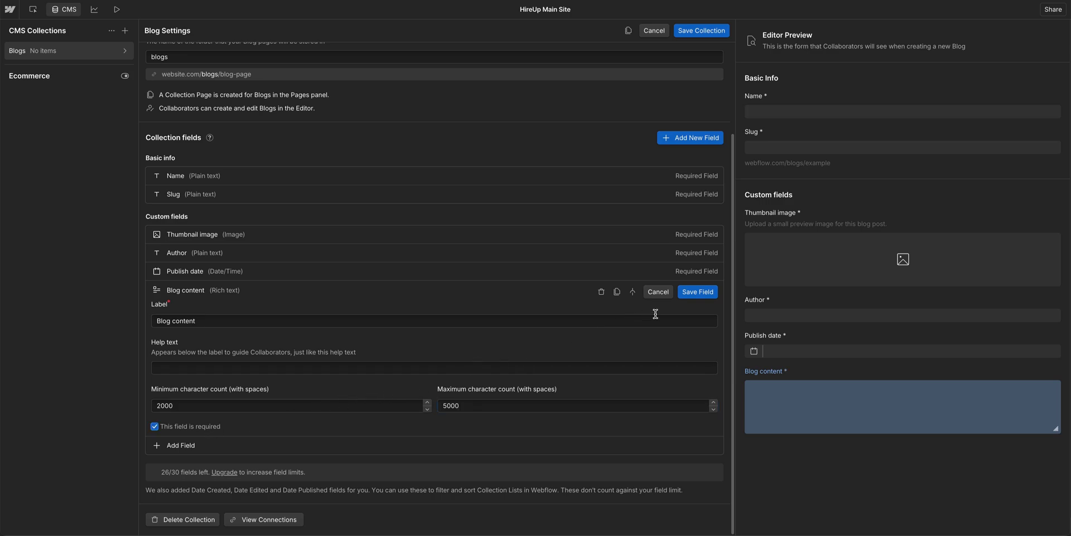
click(696, 295)
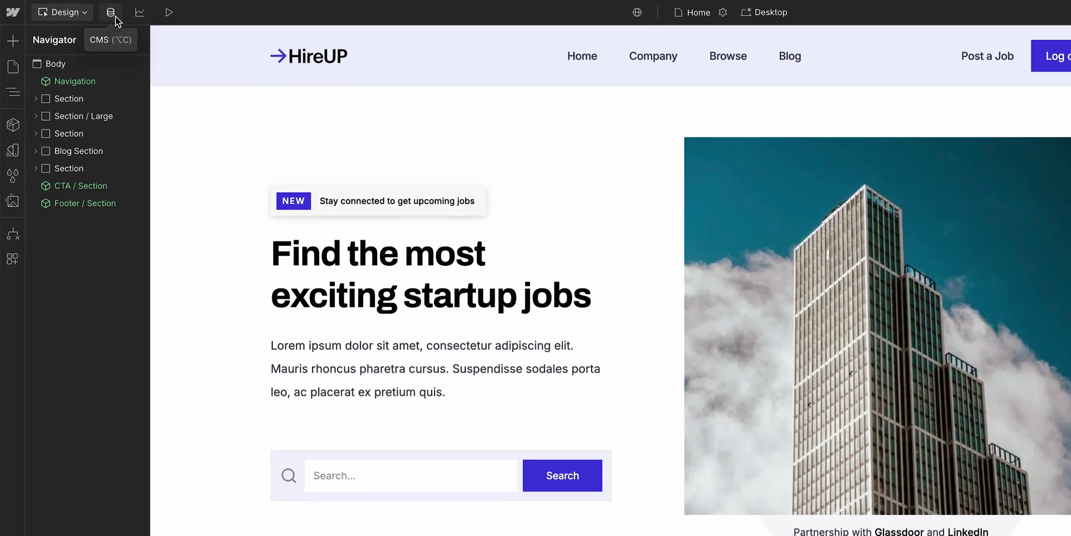
From the CMS panel, add a collection named 'Blogs' with URL folder 'blogs'.
click(126, 17)
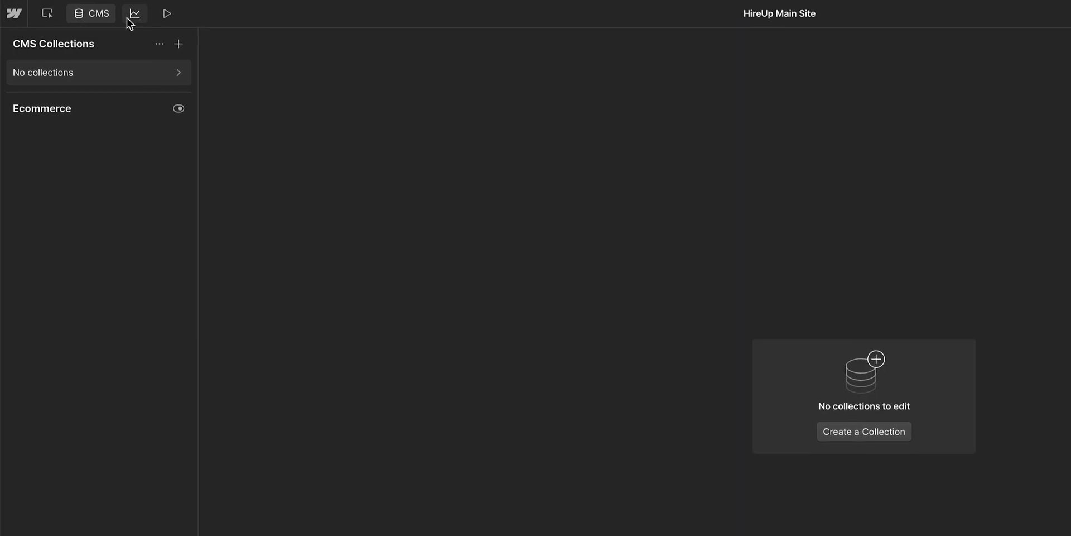
click(181, 44)
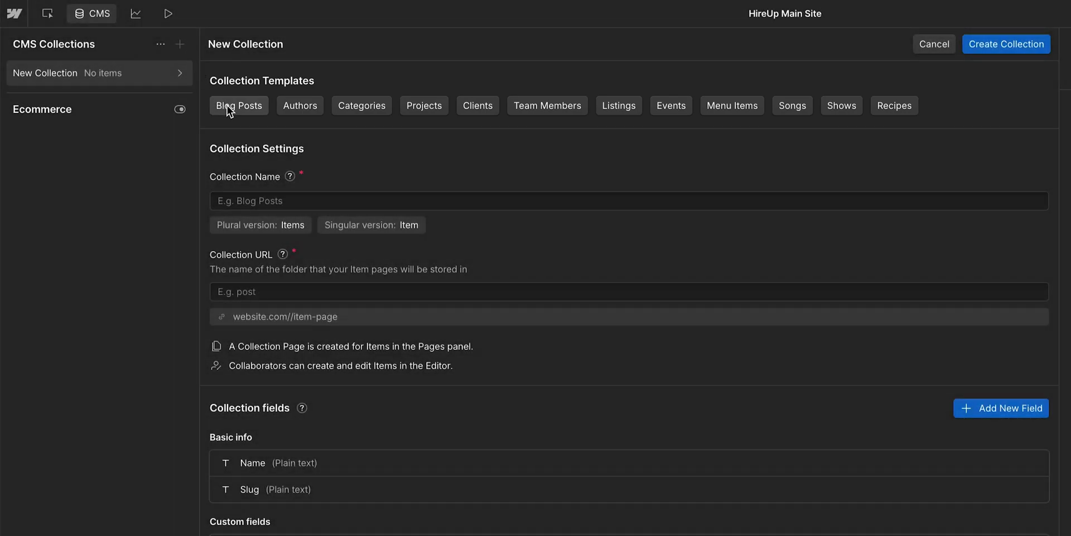
click(285, 200)
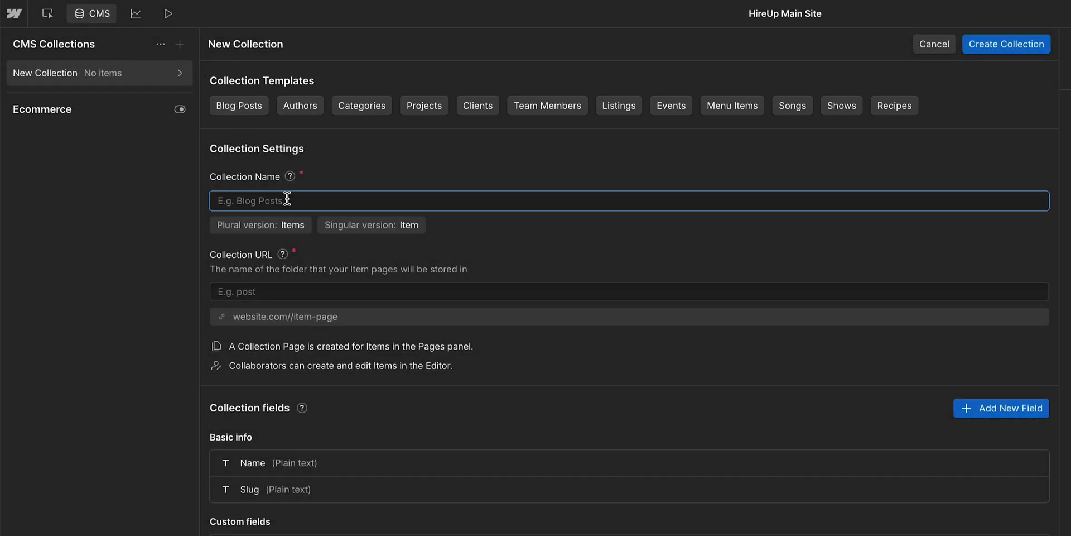
text(Blogs)
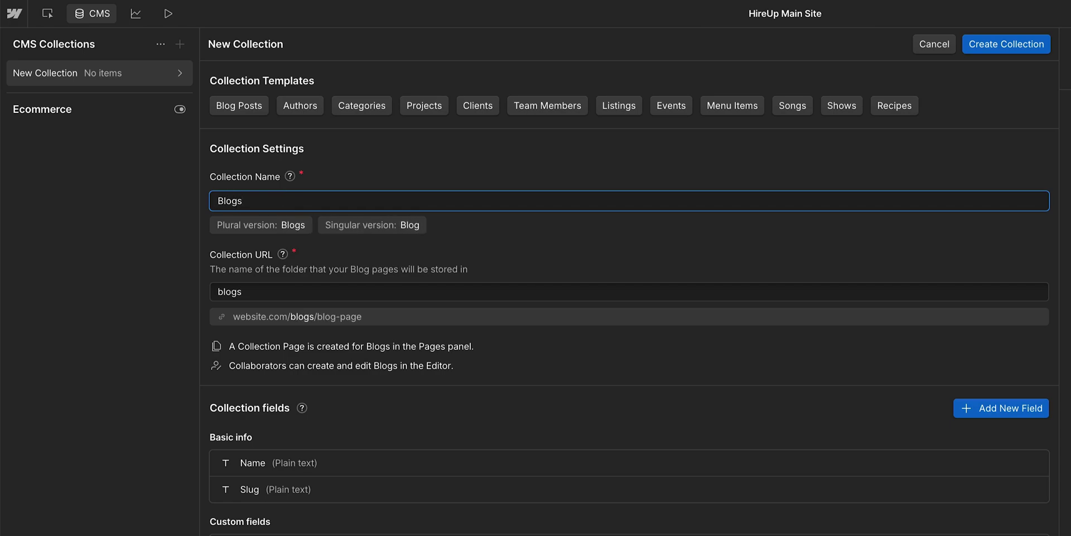
click(311, 251)
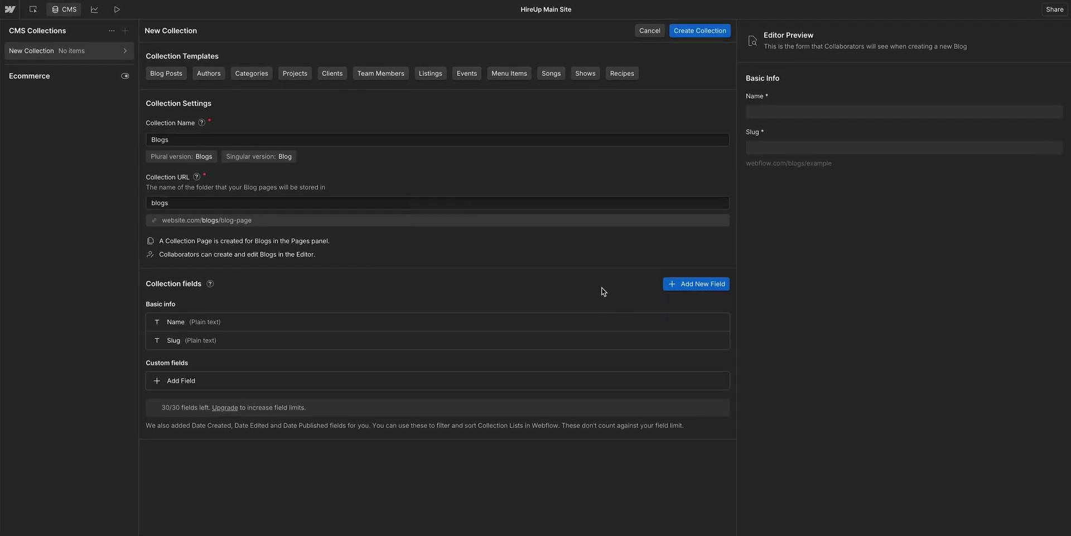
Add a required 'Thumbnail image' image field with help text requesting a small preview image.
click(696, 288)
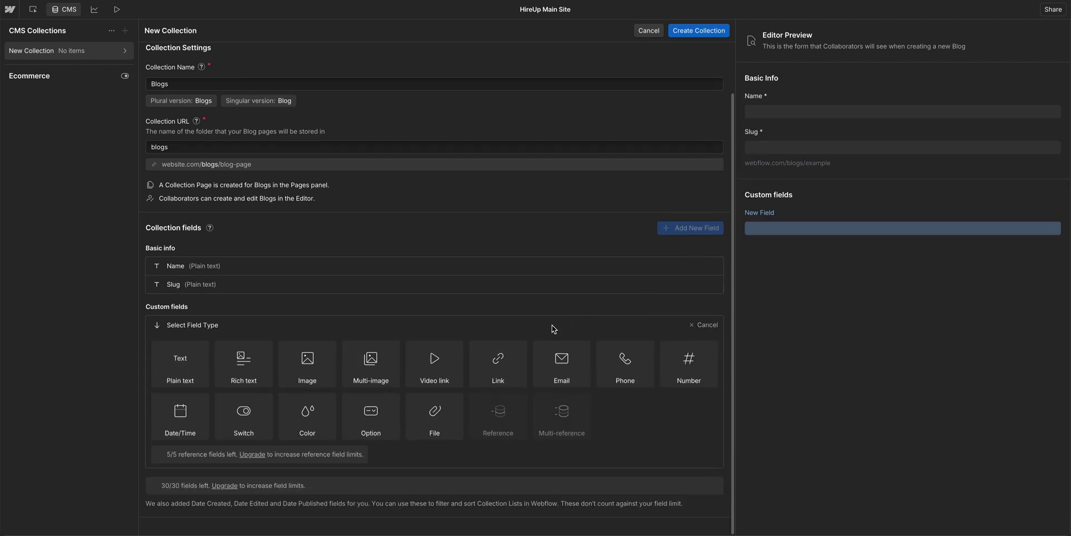
mouse_move(306, 363)
click(334, 385)
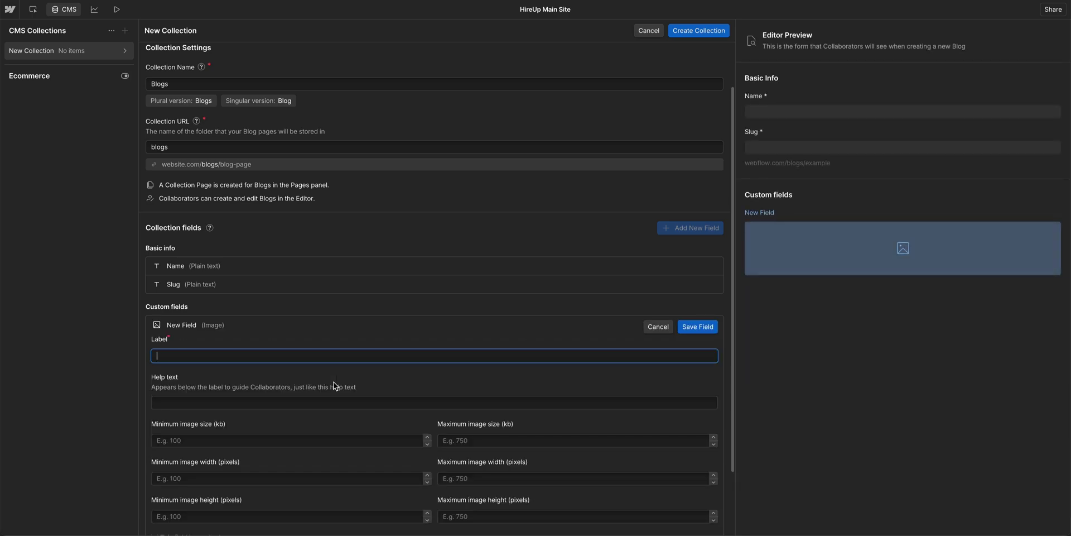
text(Thumbnail imag)
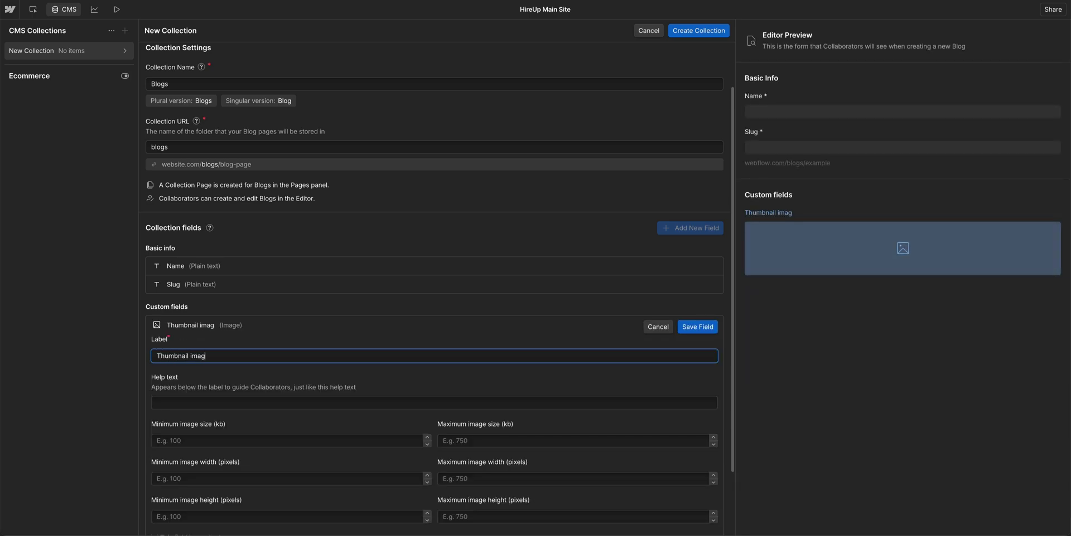
text(e)
click(322, 401)
text(Uplo)
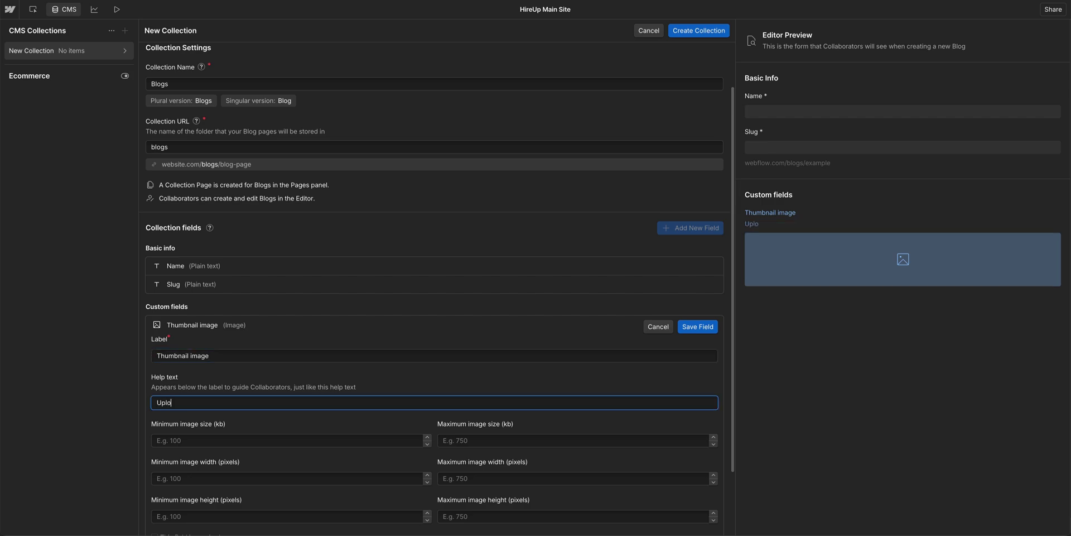
text(ad a small preview image for this blog post.)
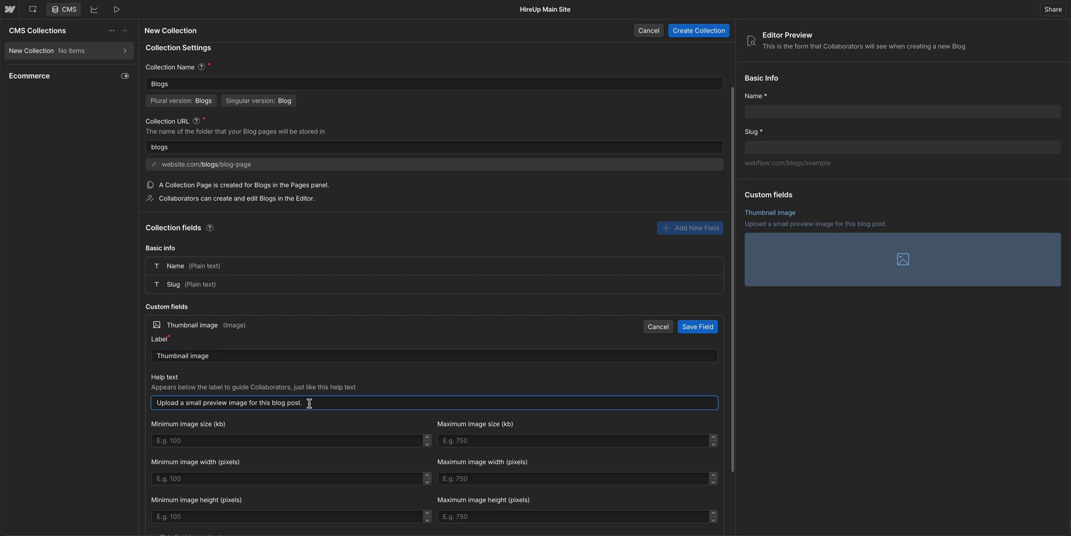
scroll(309, 402, down, 3)
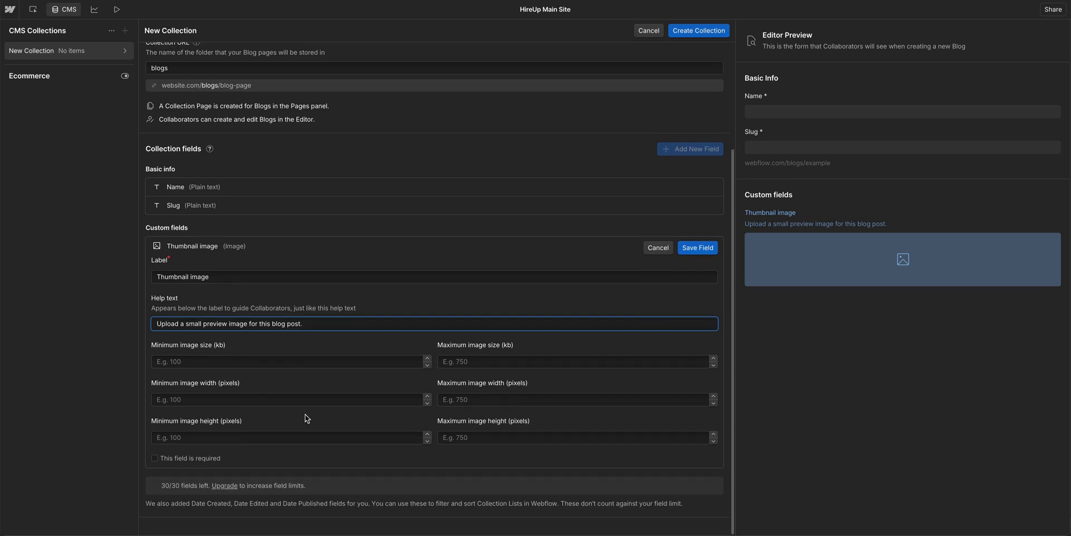
click(155, 458)
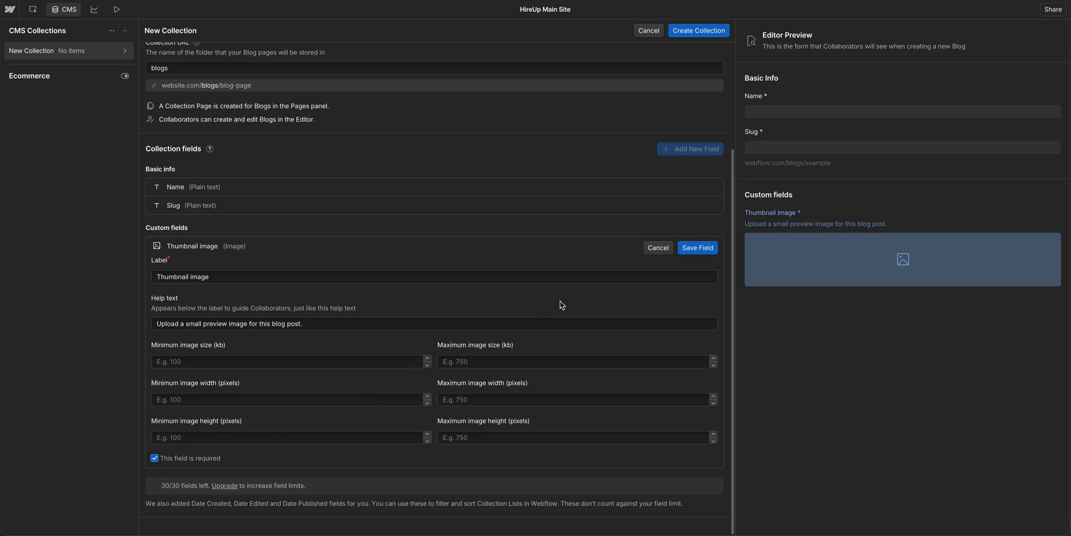
Save the Thumbnail field, then add Author and Blog content fields with a 2000-character minimum.
click(698, 248)
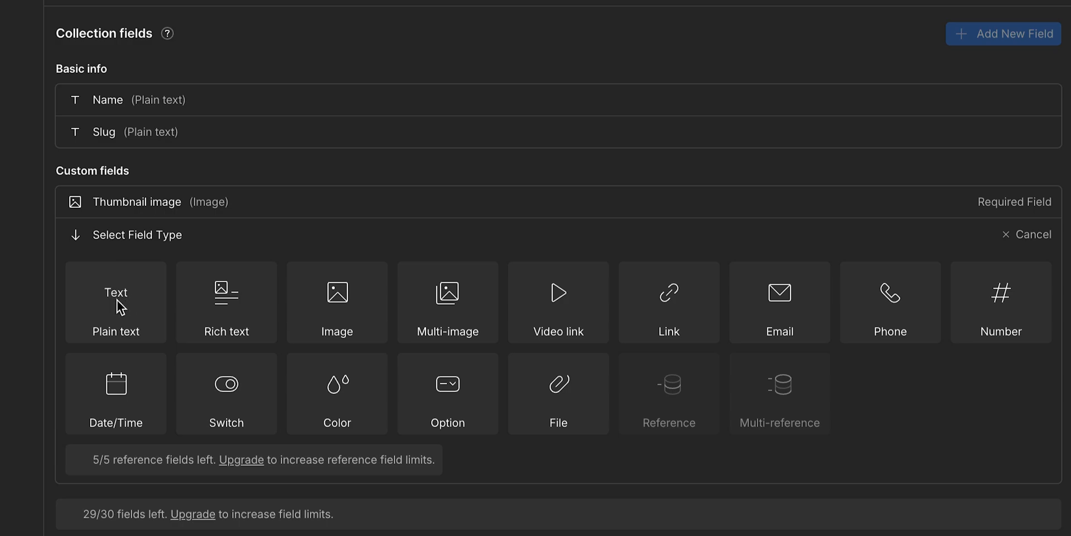
click(119, 306)
text(Author)
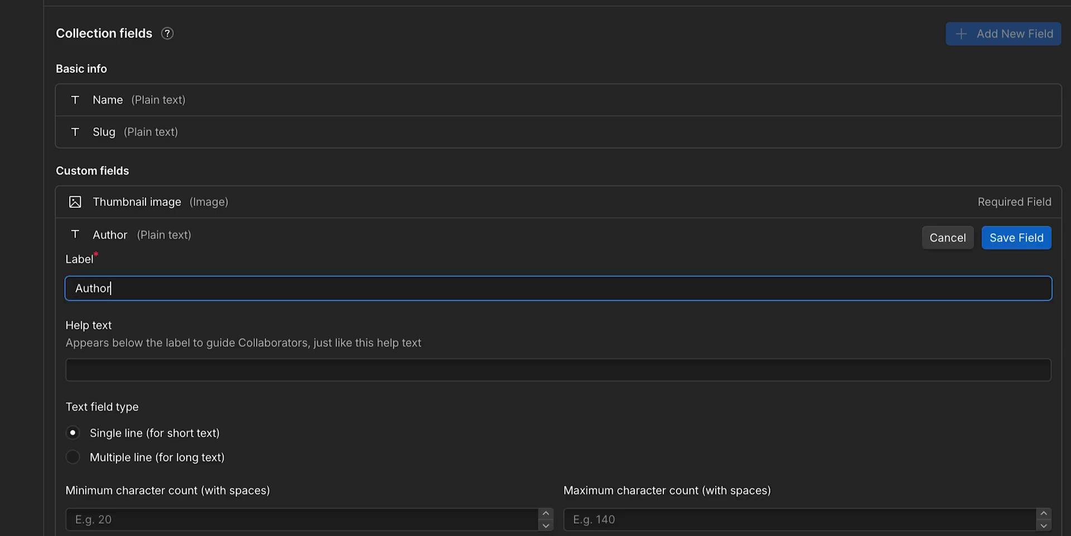
text(Blog)
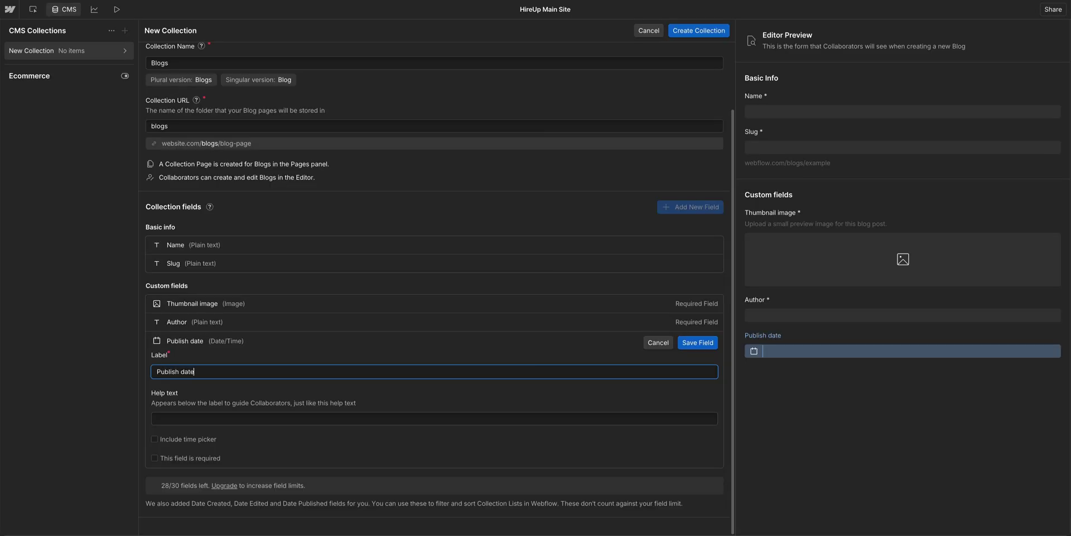
text( c)
text(ontent)
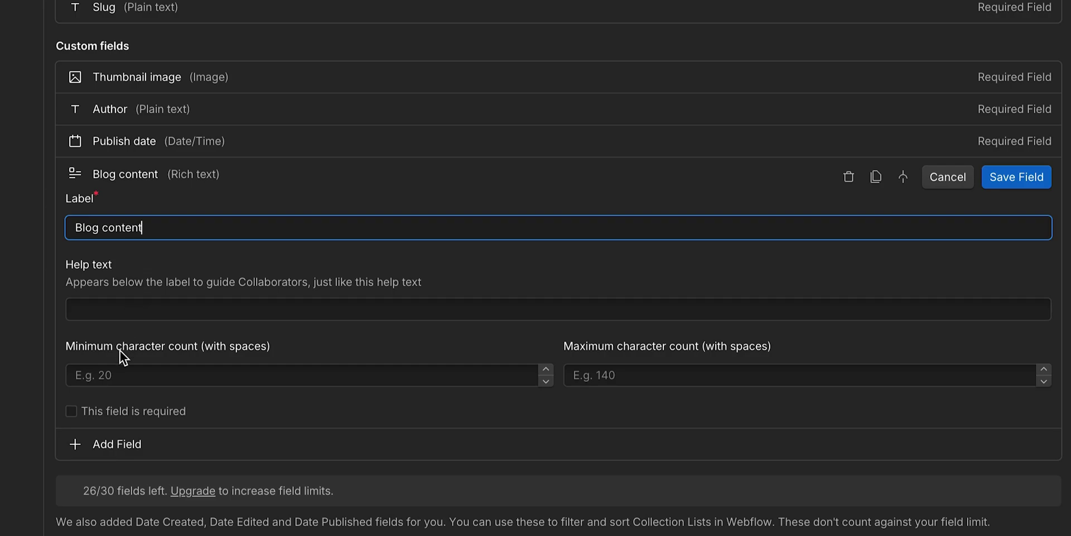
click(114, 373)
text(2000)
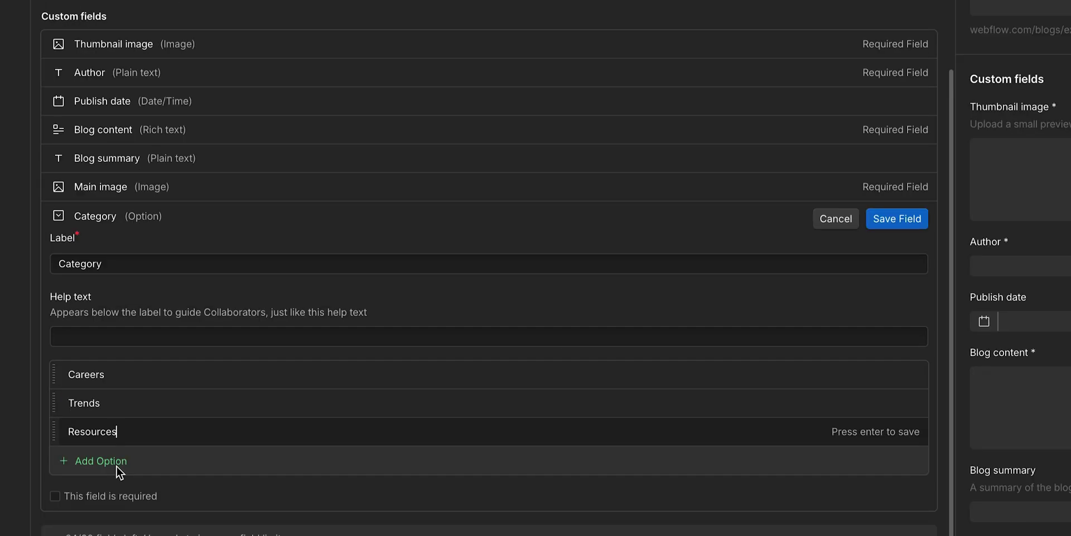
Add 'Education' as a choice in the Category option field.
click(116, 466)
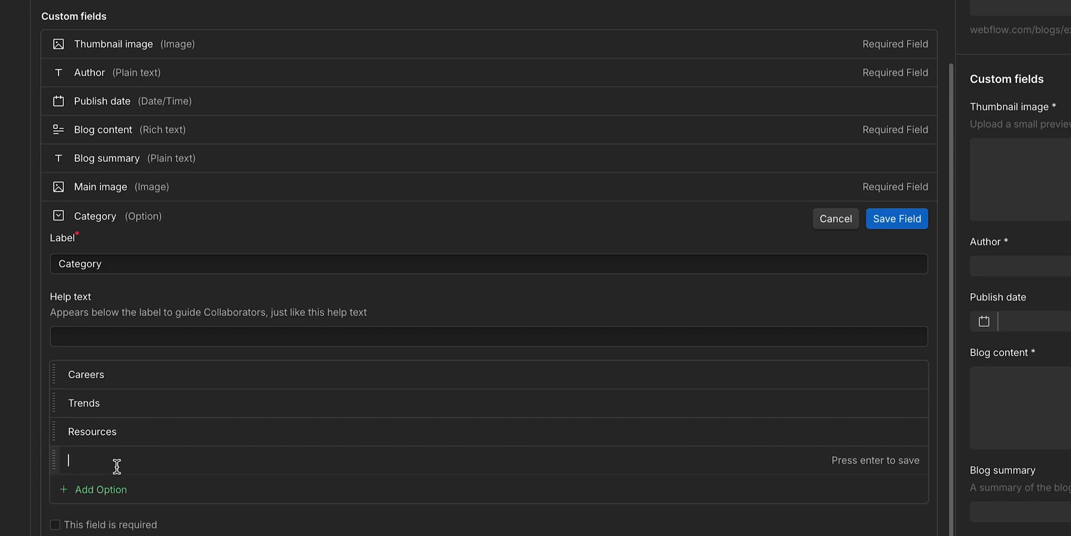
text(Education)
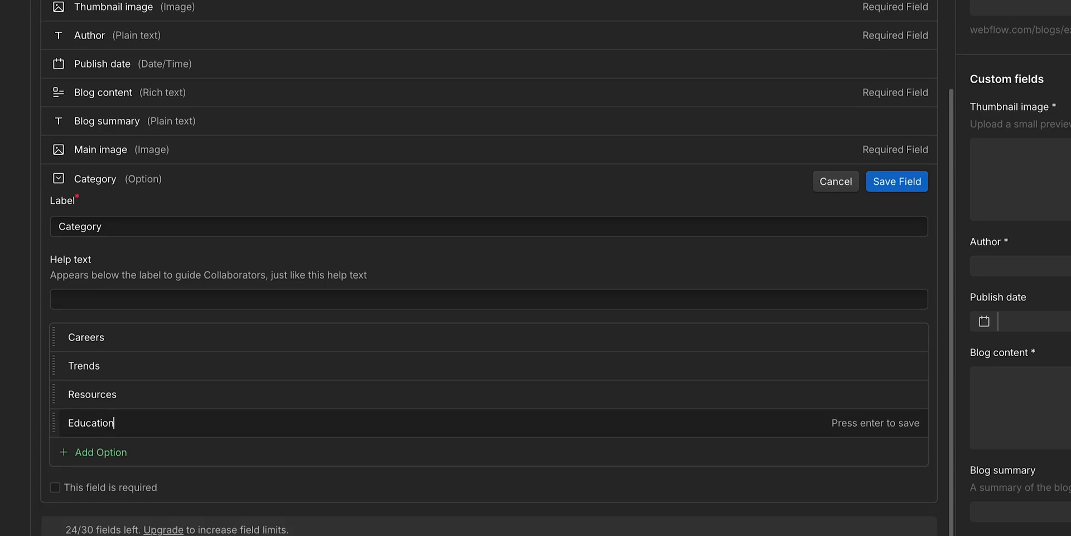
key(Return)
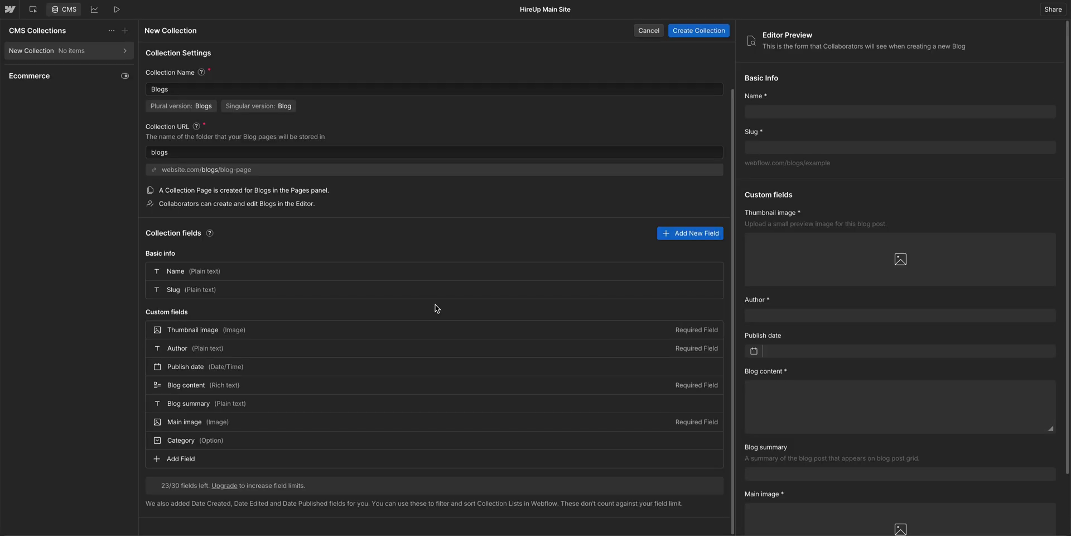
Create the empty Blogs collection and look over its collection settings.
click(690, 32)
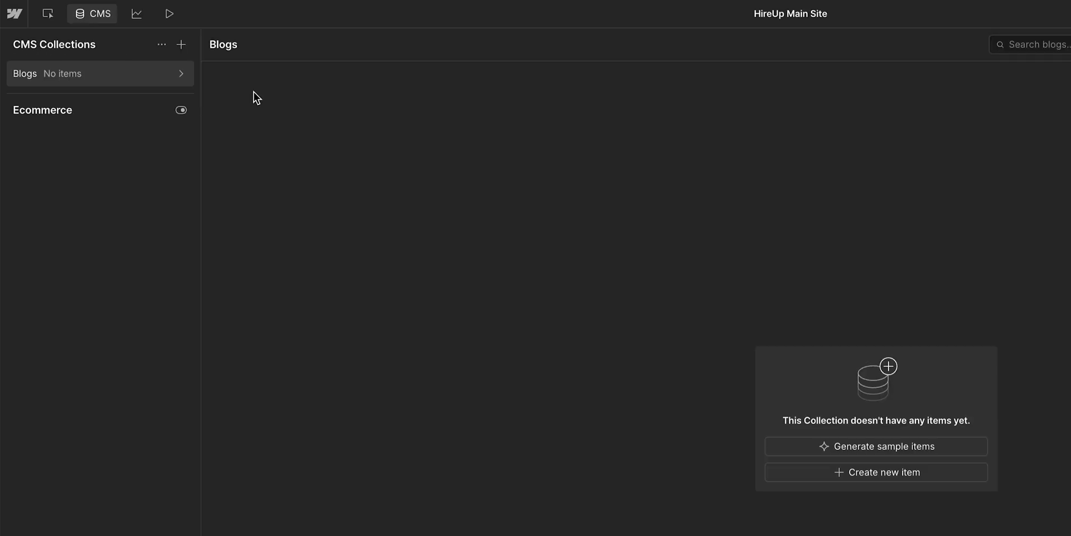
click(181, 74)
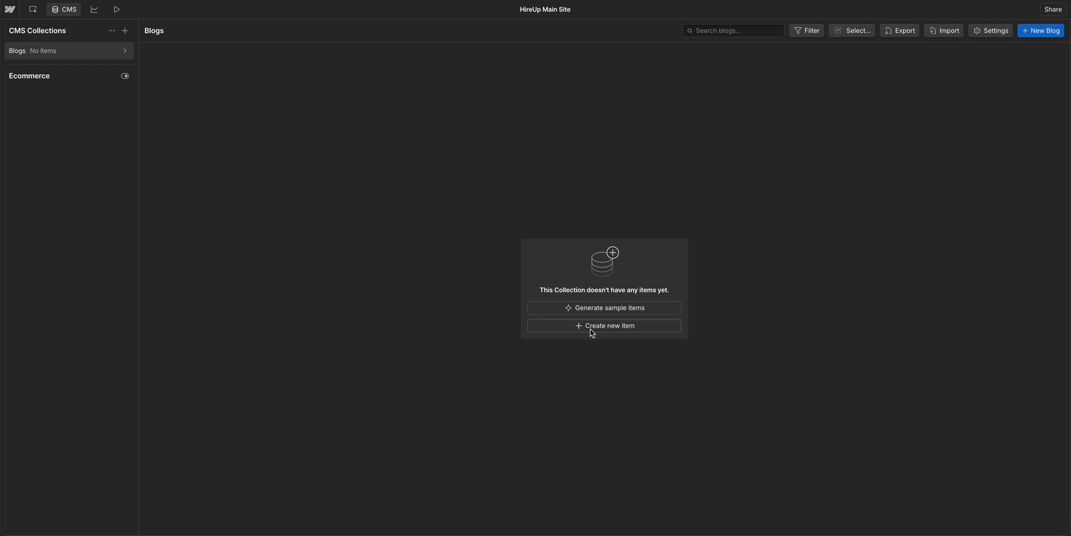
Add a Blogs item 'Finding employees in the gig economy' with a thumbnail and pasted article.
click(592, 330)
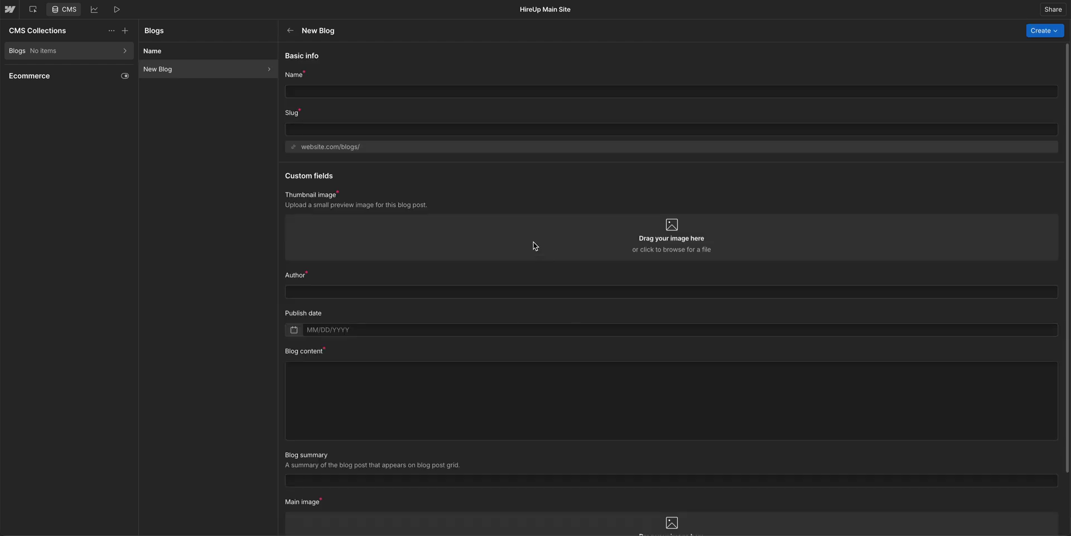
click(463, 93)
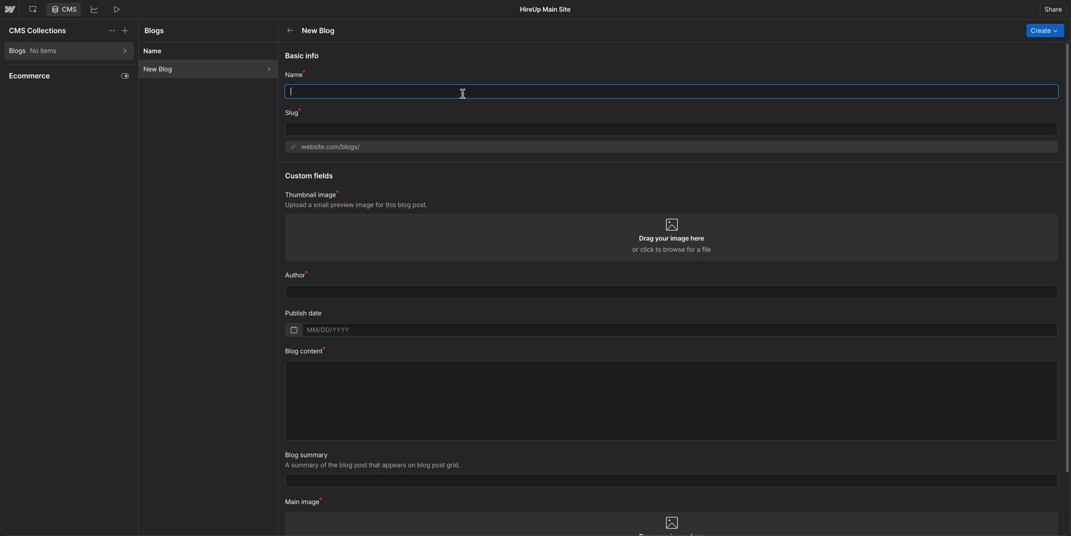
text(Finding em)
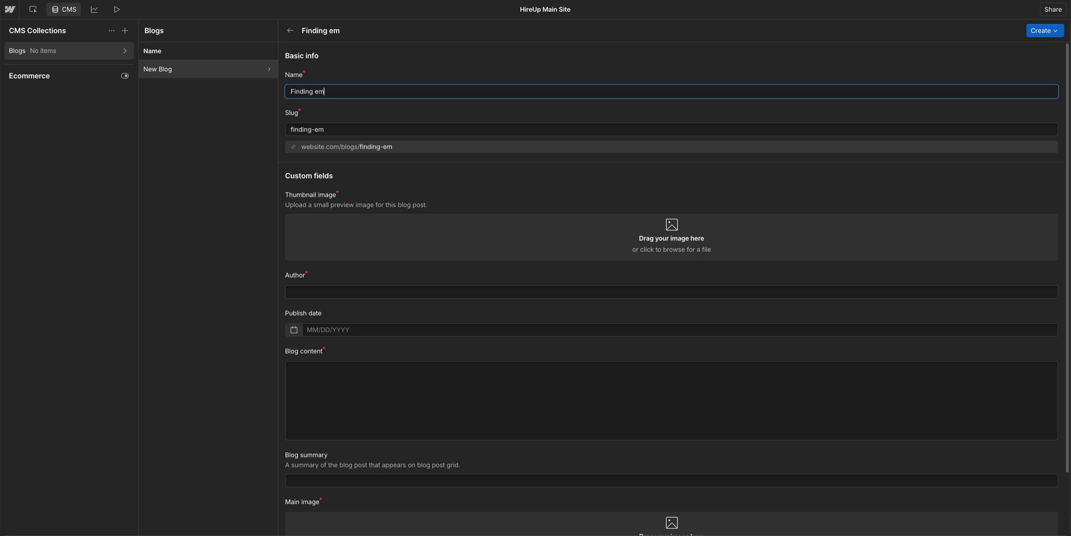
text(ployees in the gig )
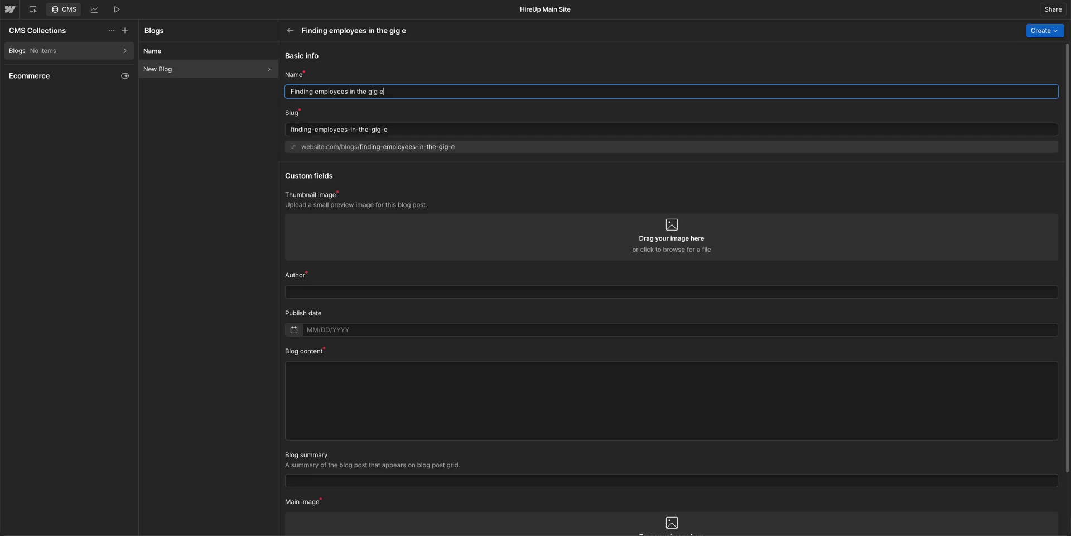
text(economy)
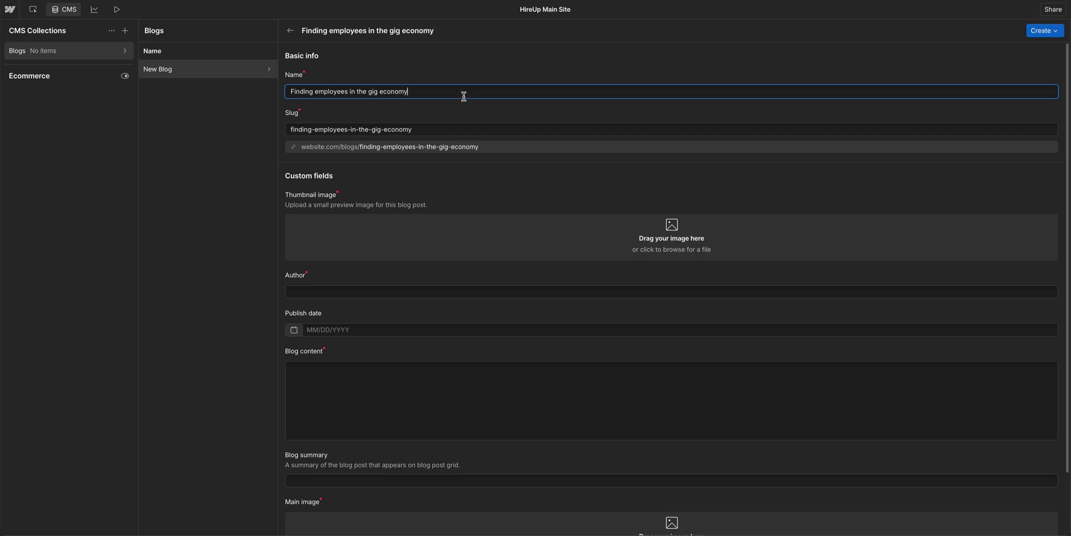
click(501, 224)
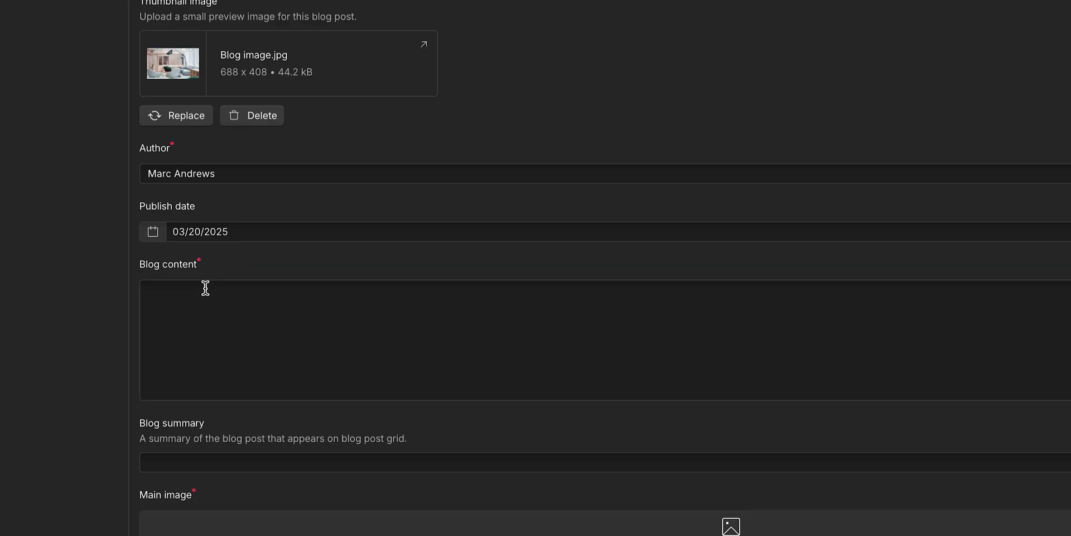
key(ctrl+v)
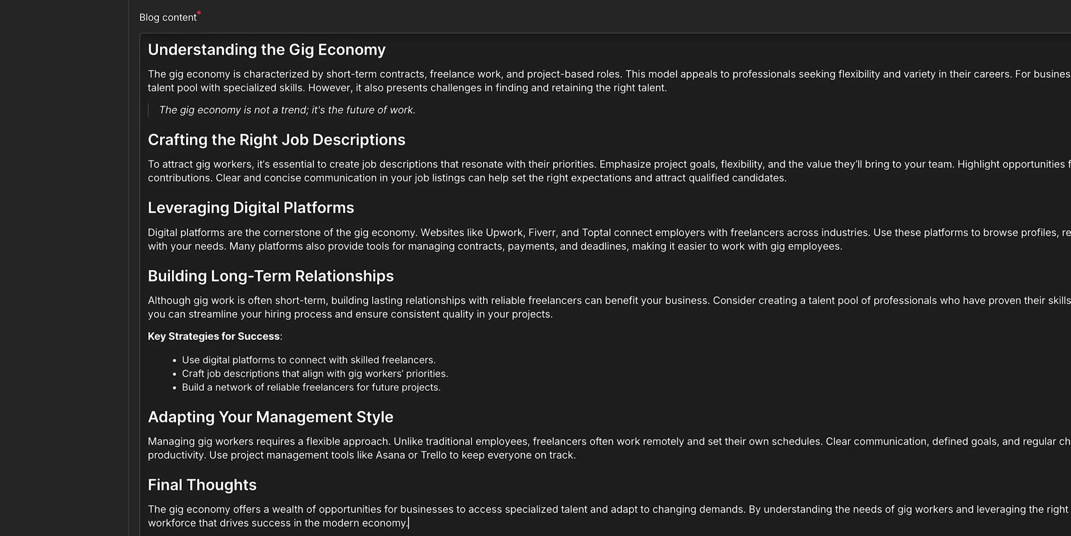
text(fective and agile)
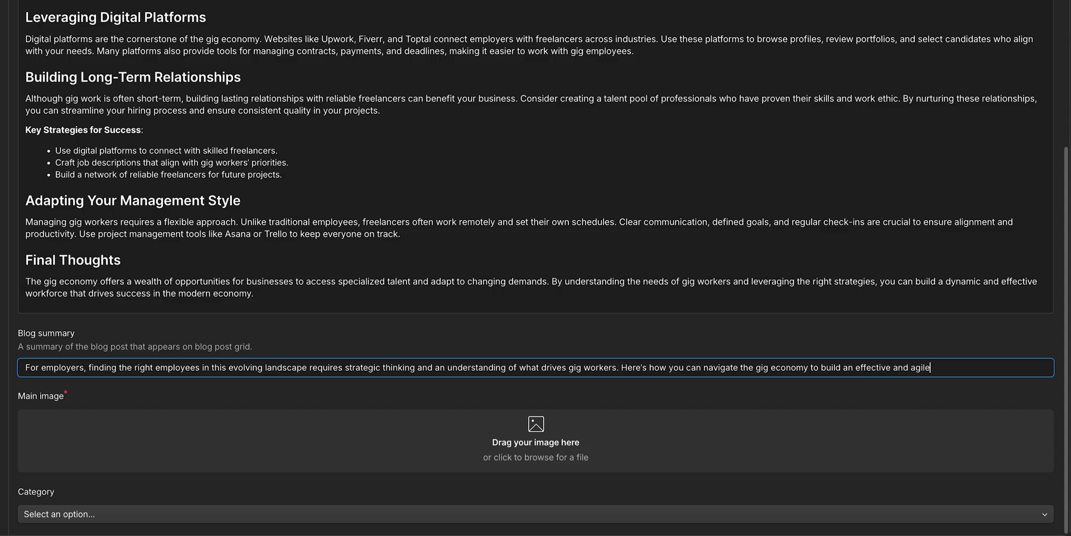
text( workforce.)
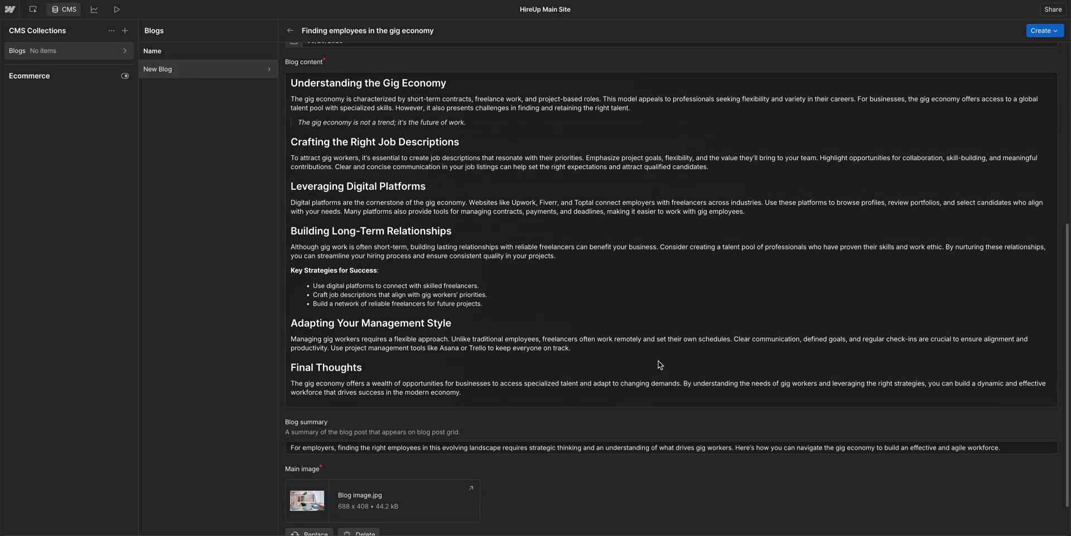
scroll(657, 360, up, 6)
scroll(658, 361, up, 1)
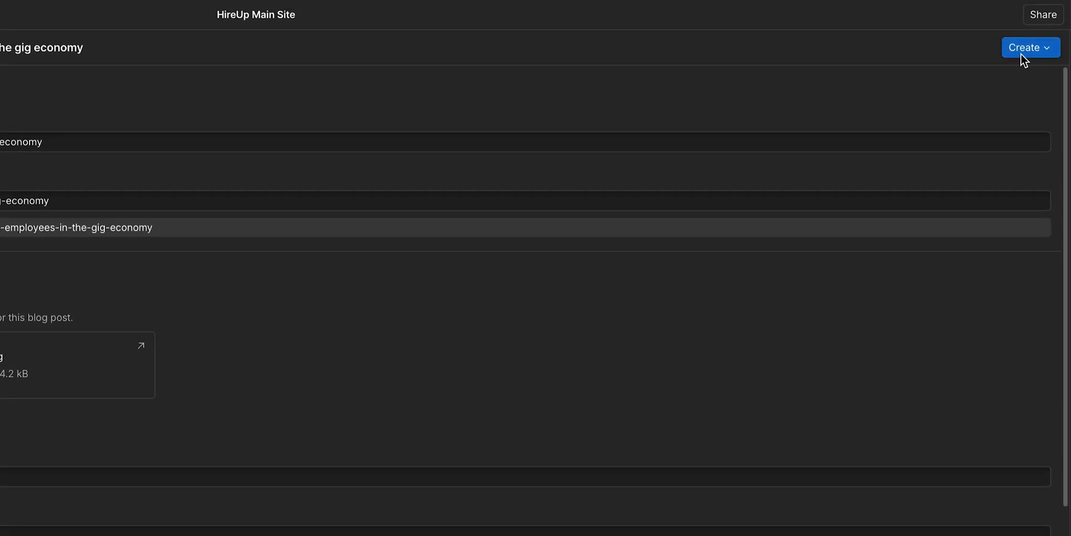
Save the gig economy item as a draft and enter 'The Ultimate Guide to Employee Onboarding'.
click(1021, 49)
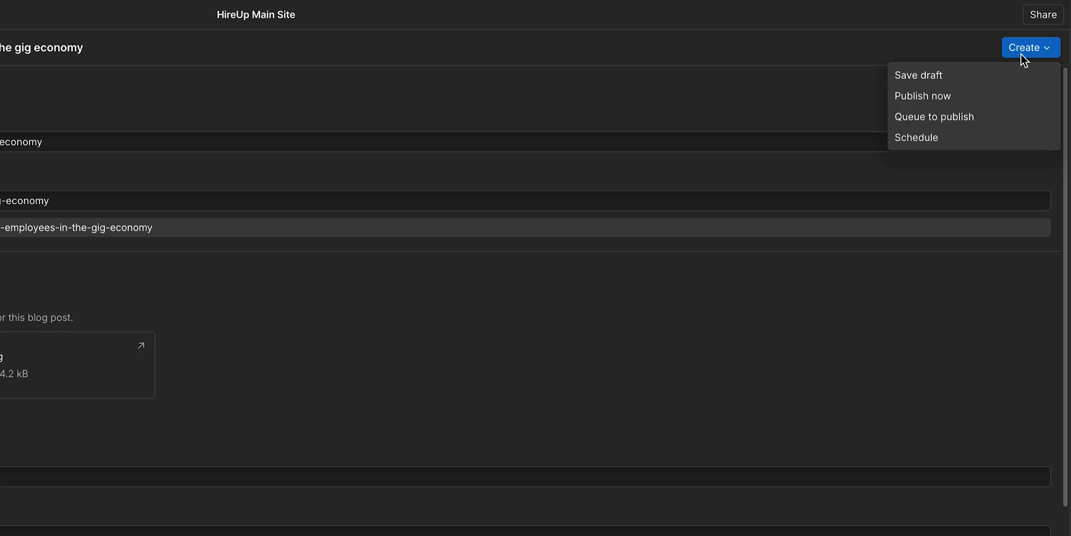
click(954, 77)
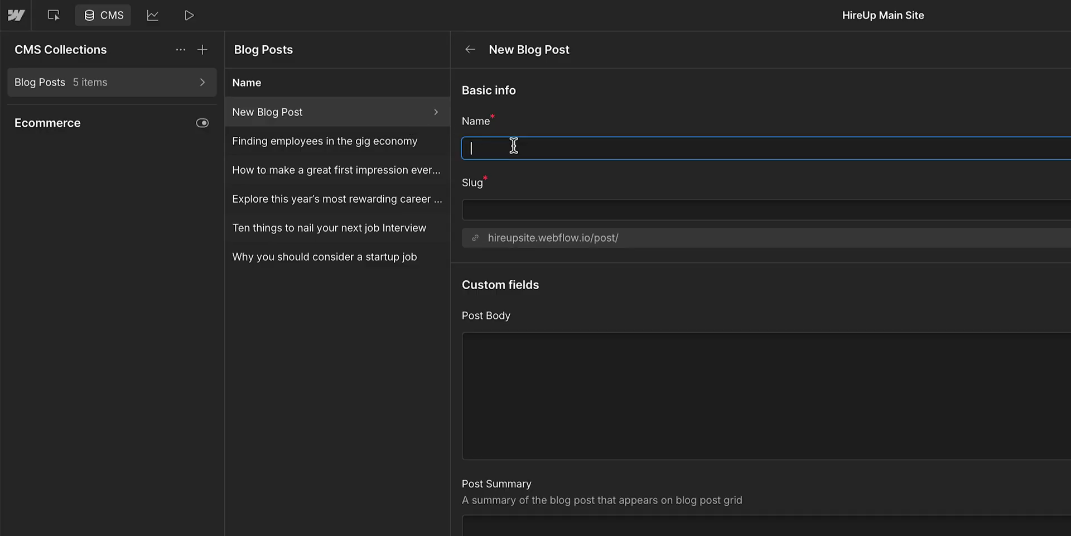
text(The Ultimate Guide to Employee Onboarding)
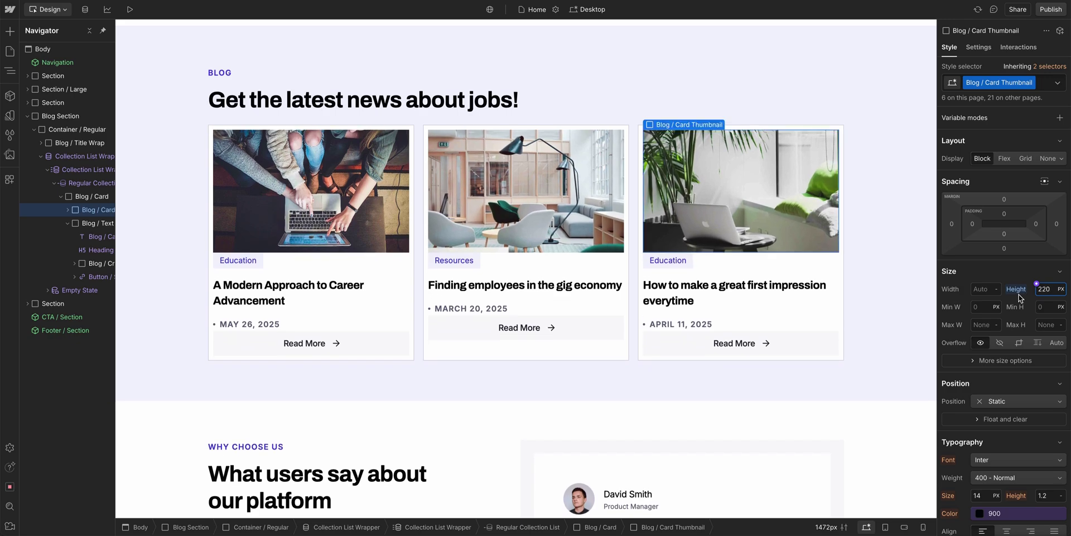
Increase the blog card text padding and the space below the date row.
click(838, 274)
drag(1023, 236, 1023, 220)
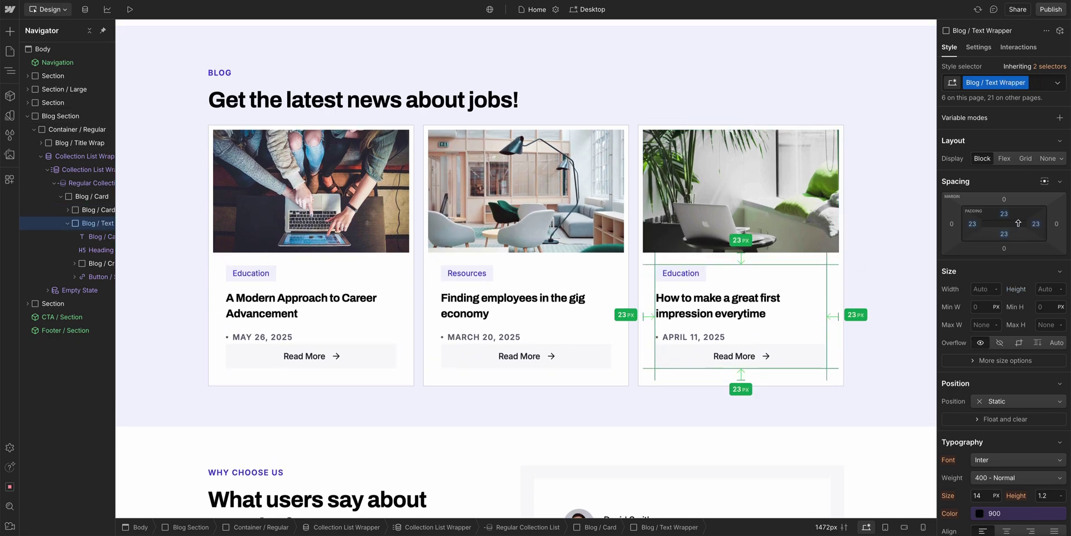
click(804, 341)
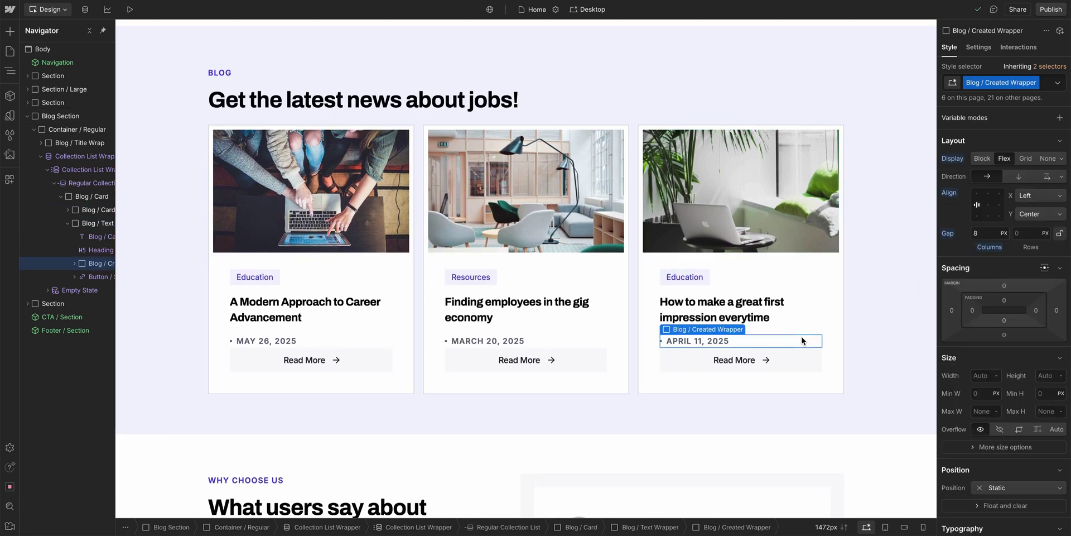
drag(983, 334, 983, 318)
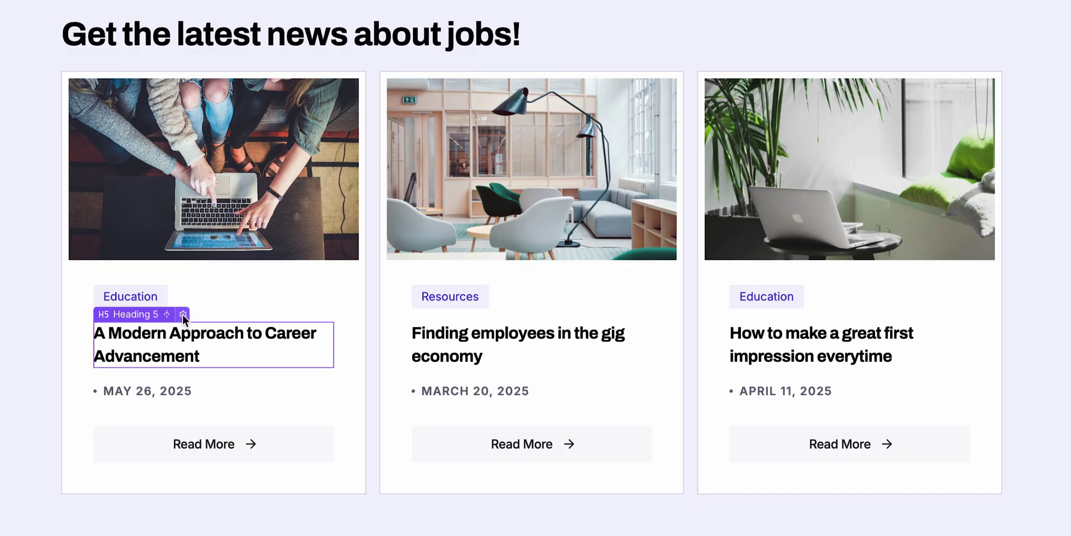
click(183, 314)
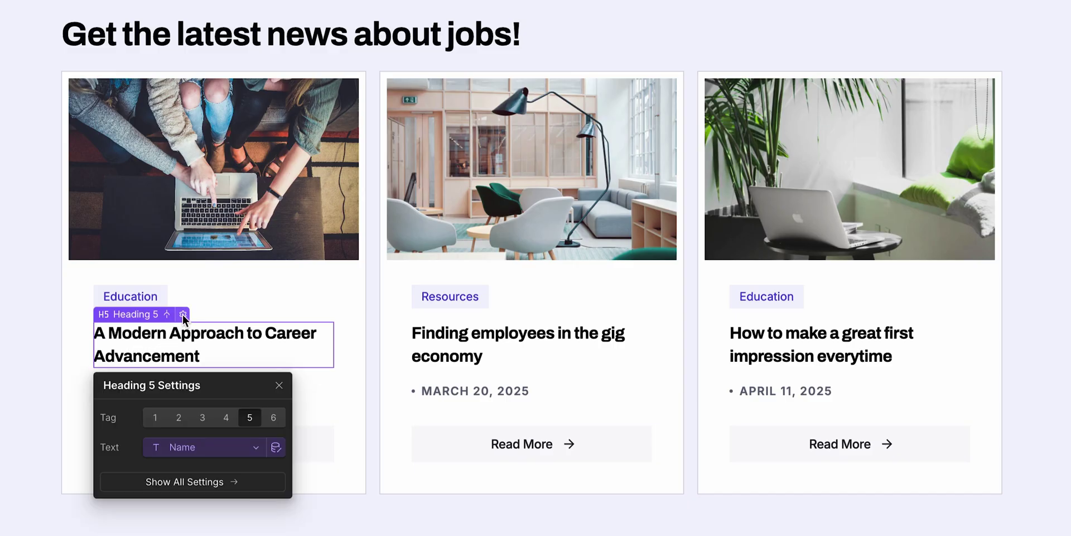
click(364, 287)
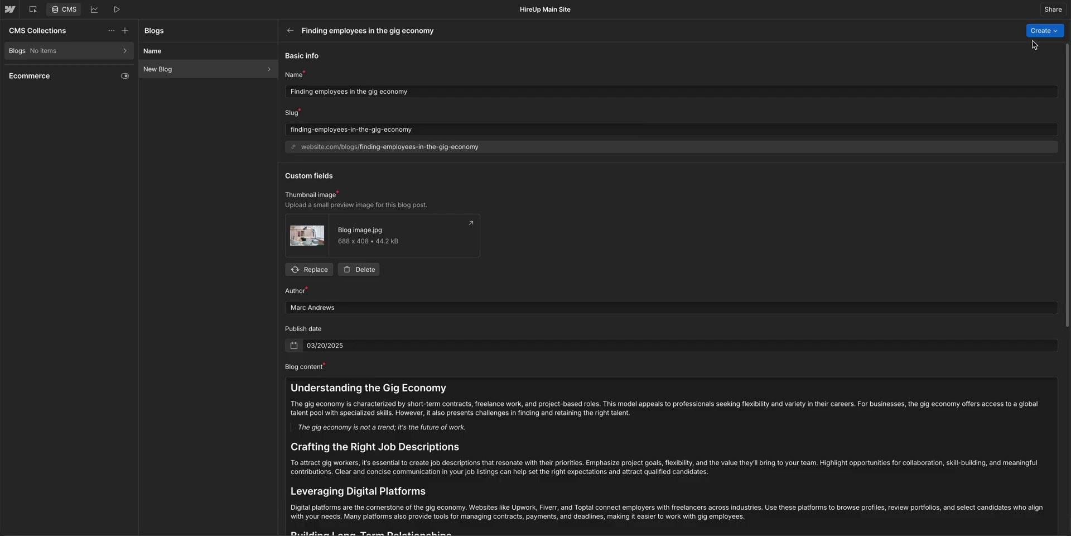
Save the gig economy post as draft, publish 'A Modern Approach to Career Advancement', queue another.
click(1039, 32)
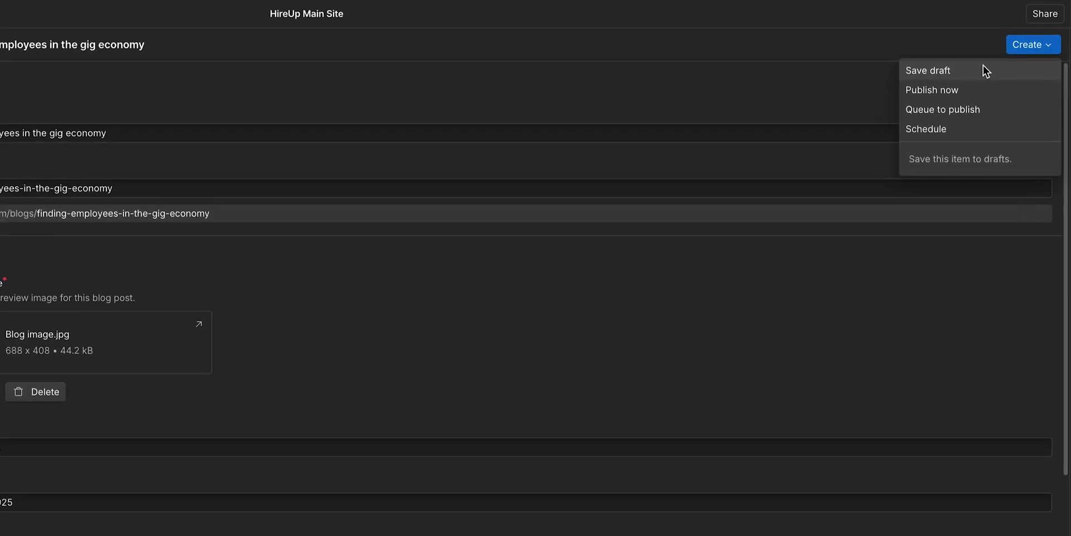
click(955, 75)
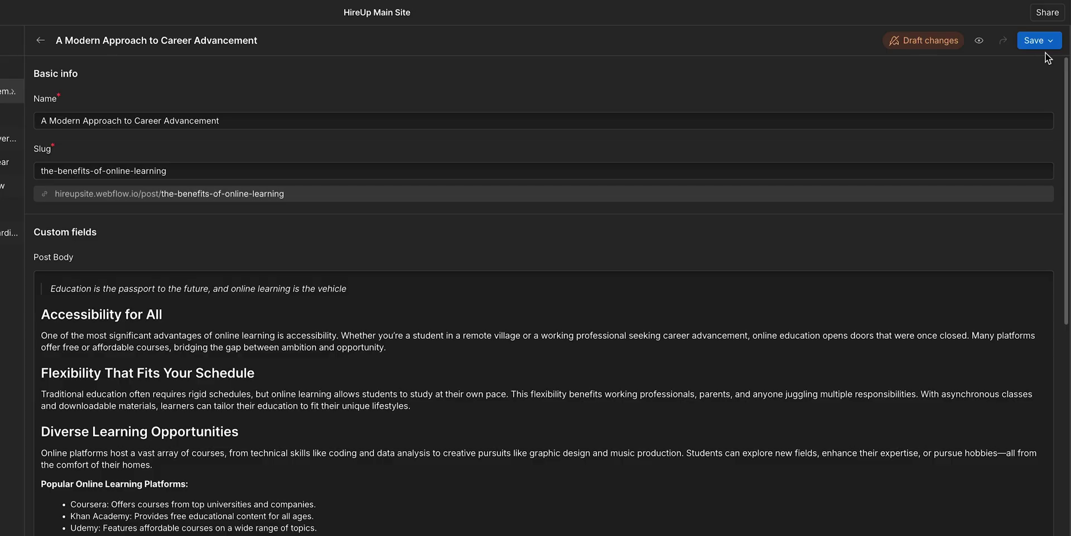
click(1048, 47)
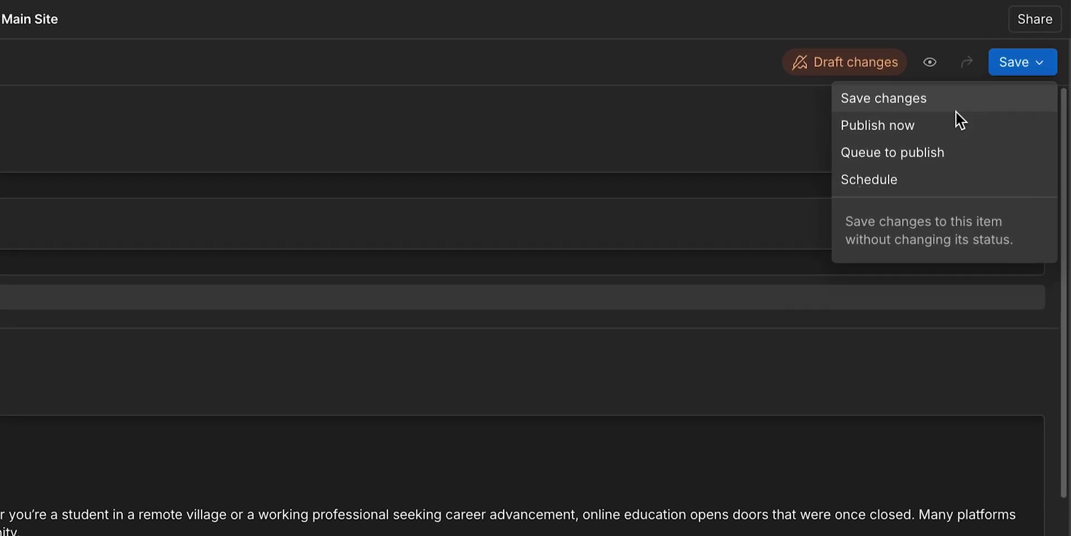
click(928, 127)
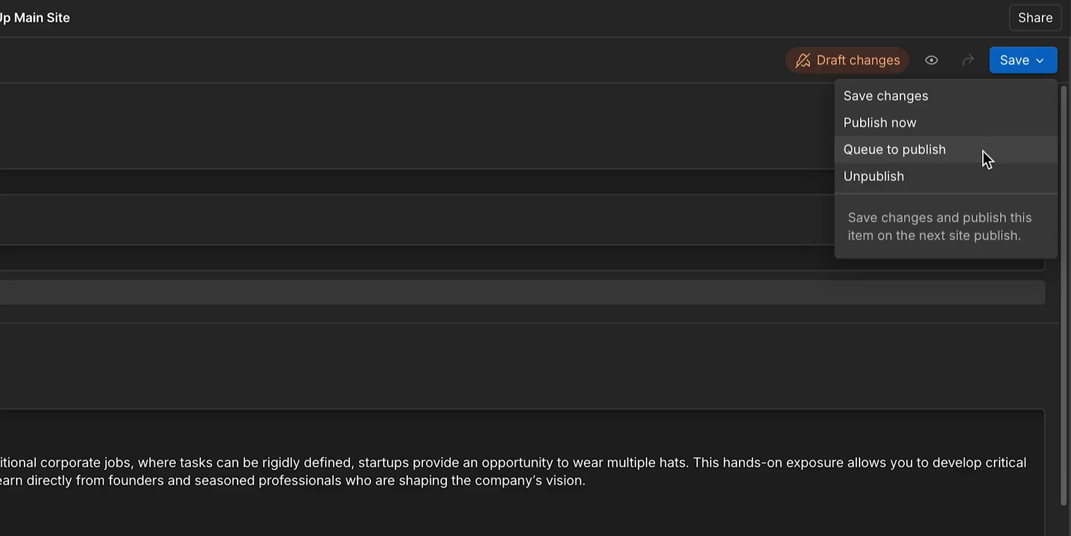
click(982, 149)
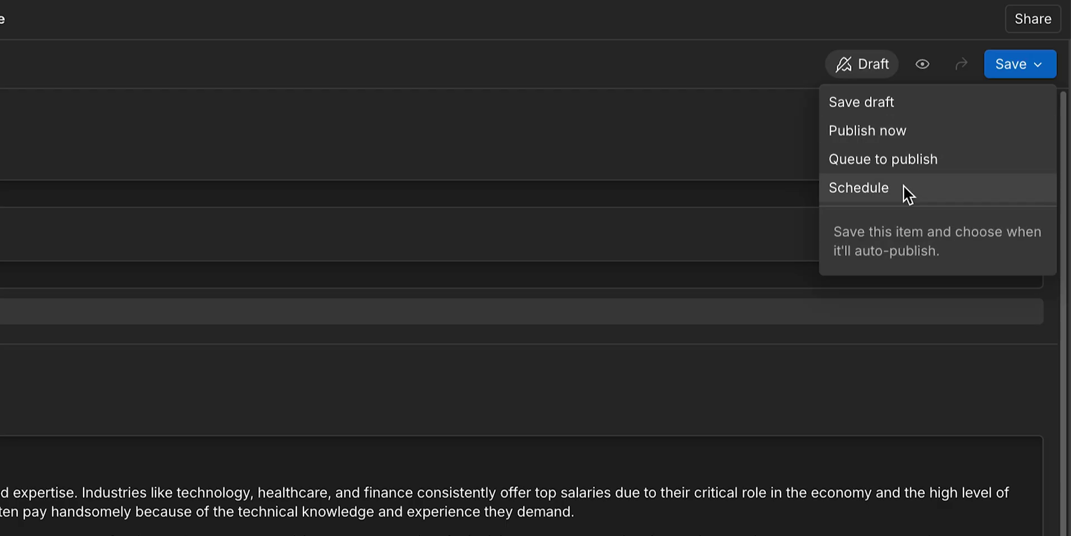
Schedule the draft post to publish on Feb 28, 2025 at 8:00 AM.
click(903, 187)
click(996, 357)
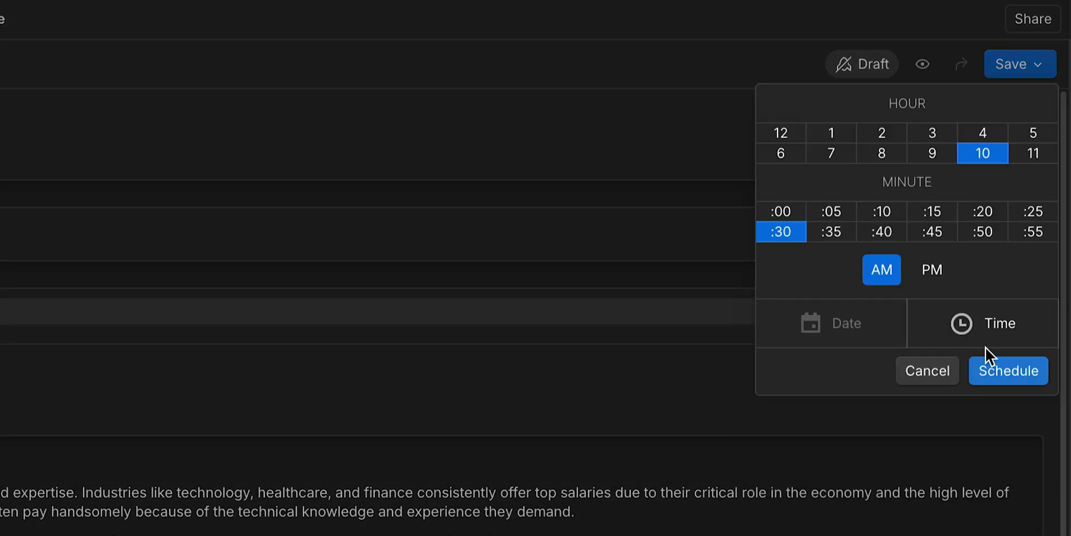
click(882, 154)
click(798, 211)
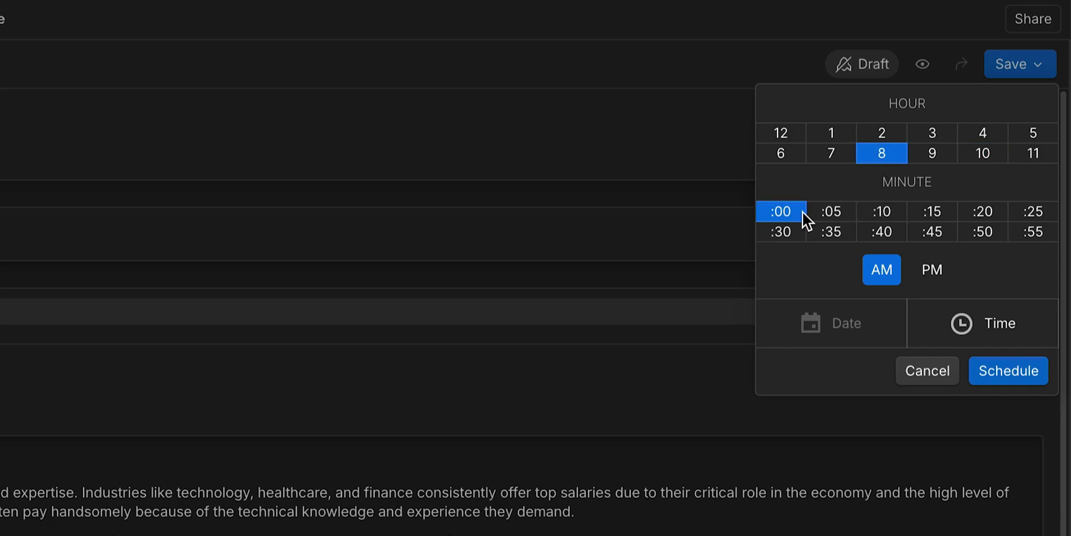
click(1030, 377)
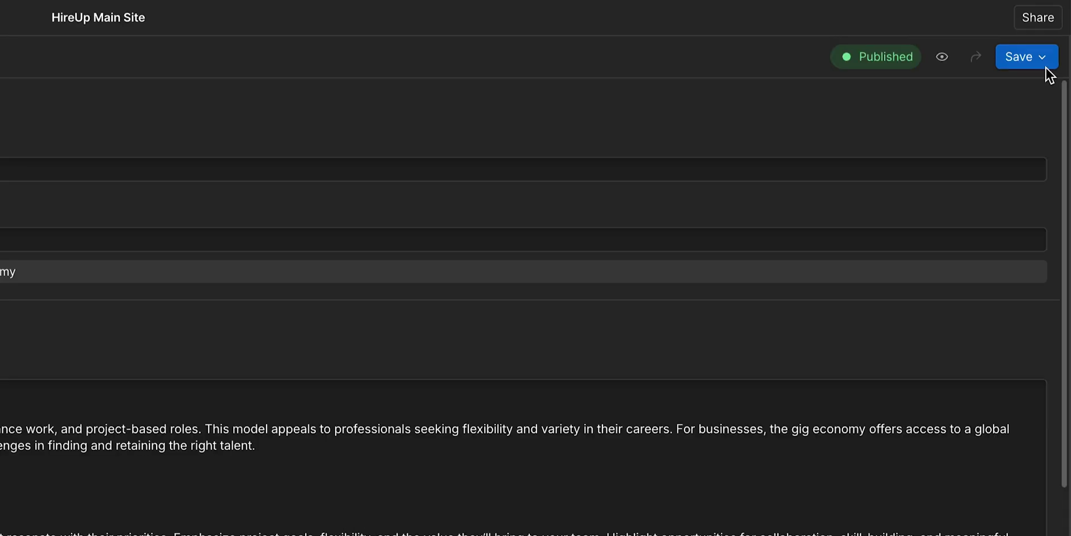
Unpublish the published gig economy post, returning it to draft.
click(1048, 66)
mouse_move(889, 164)
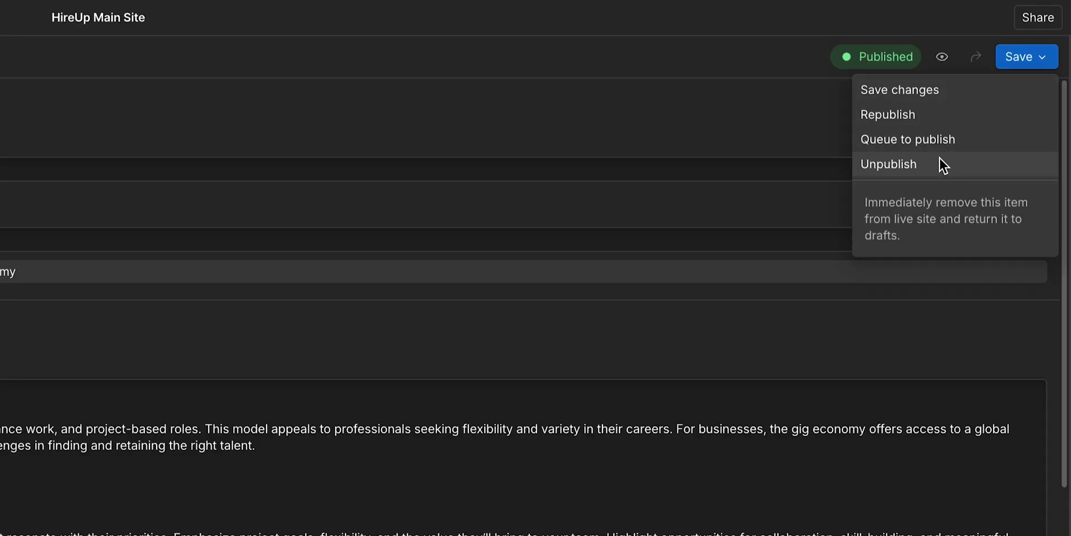
click(931, 164)
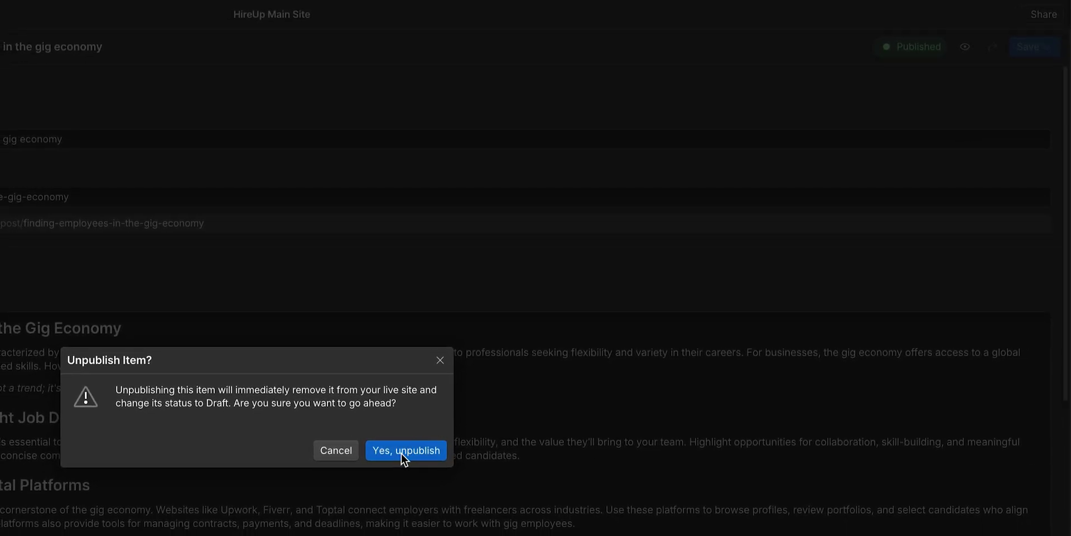
click(401, 454)
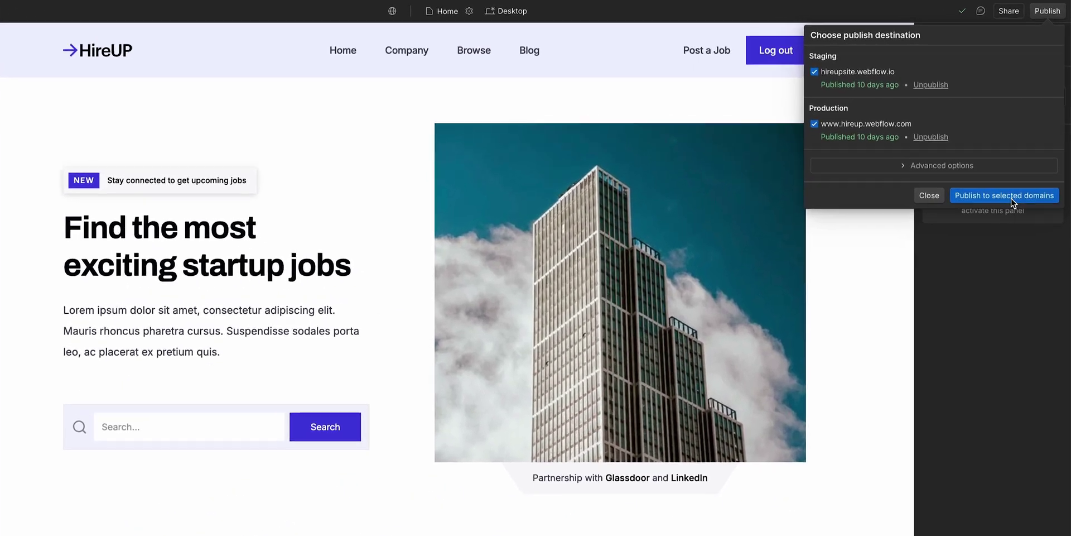
Publish the site with the queued posts, then return to the CMS collections.
click(1013, 197)
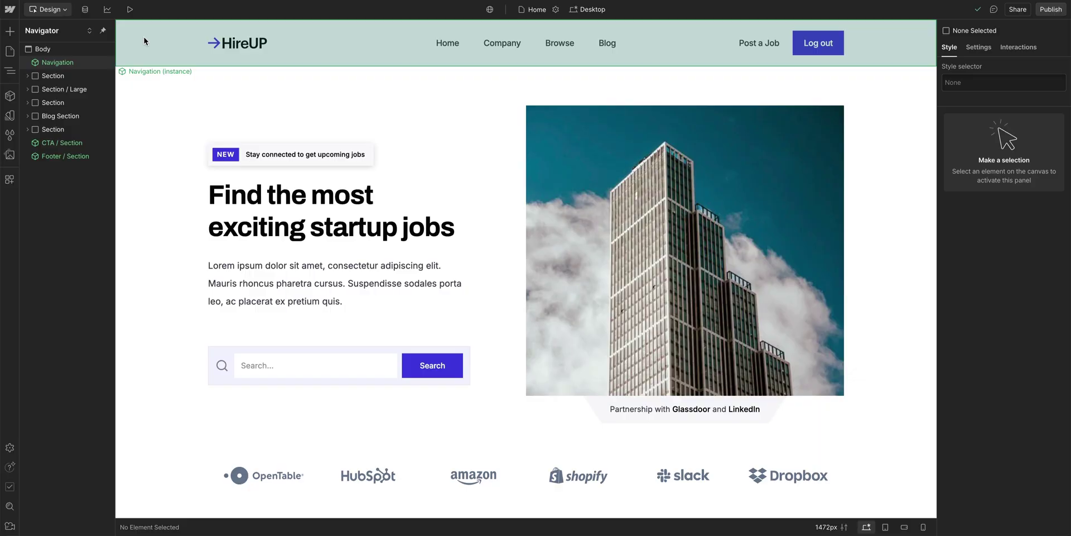
click(86, 11)
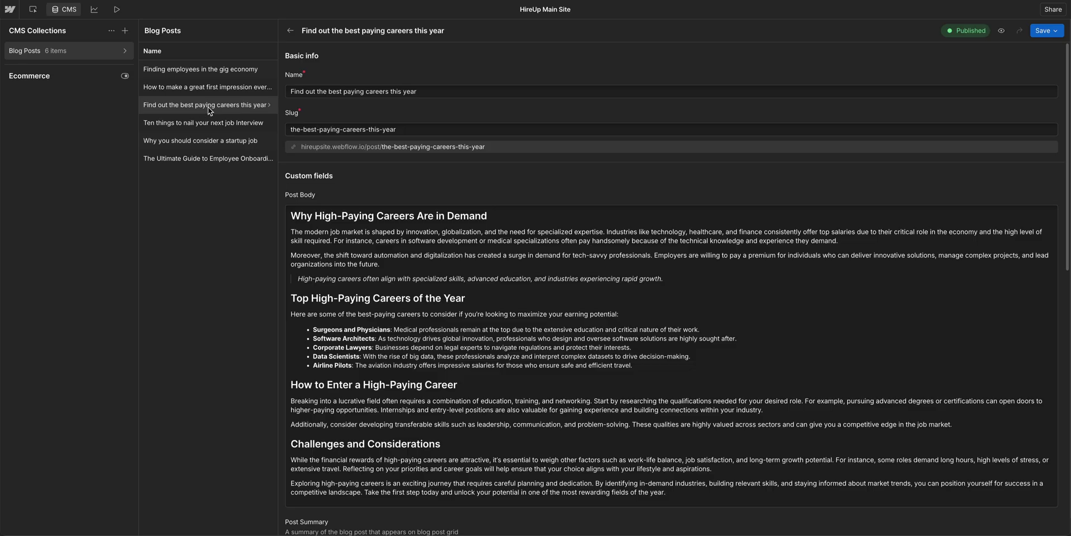
Retitle the careers post 'Discover high-paying careers to pursue for maximum success', republish it, and view its template.
triple_click(323, 92)
text(Discover high-payin)
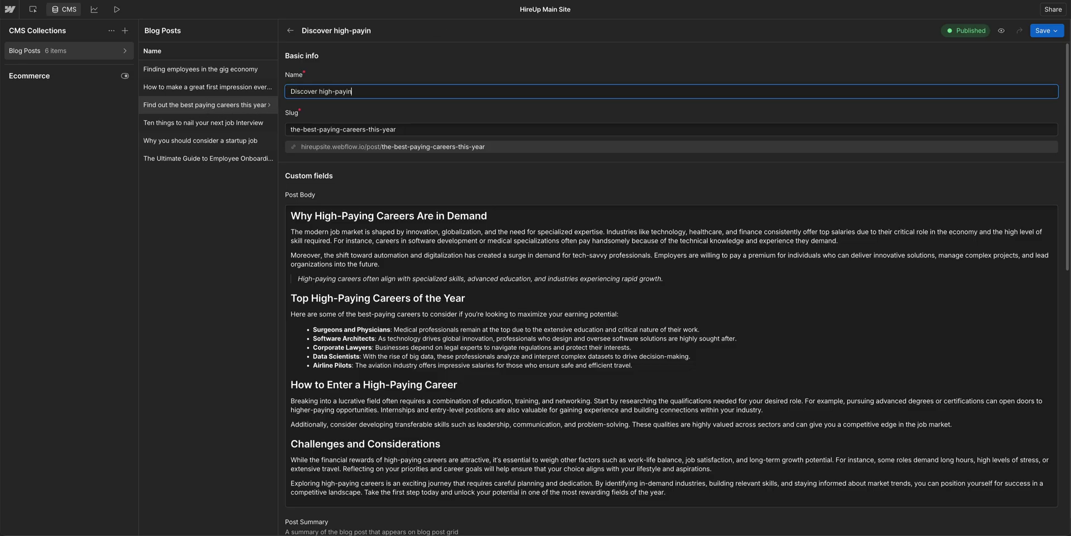
text(g careers to pursue for maximum success)
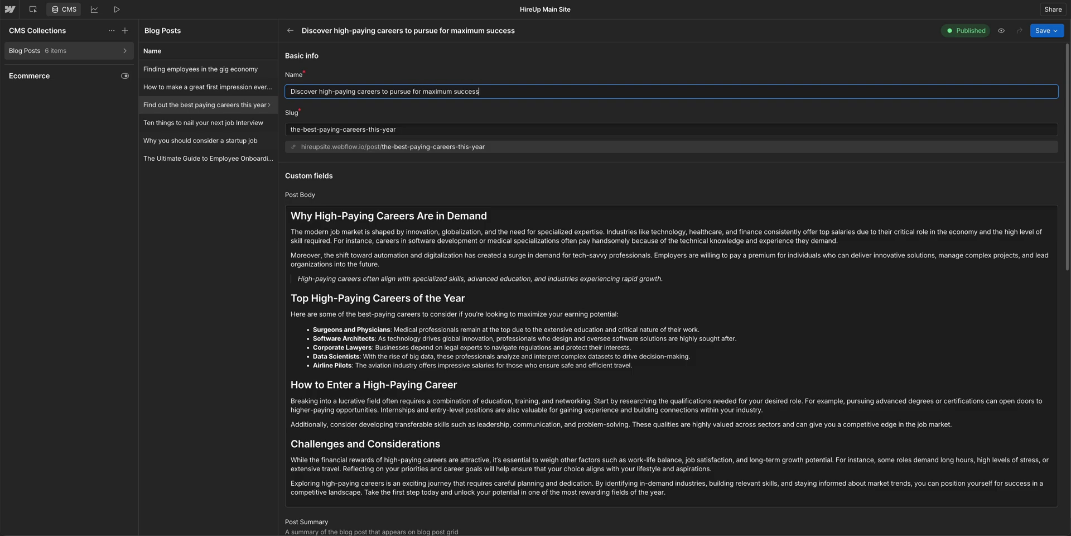
click(1046, 35)
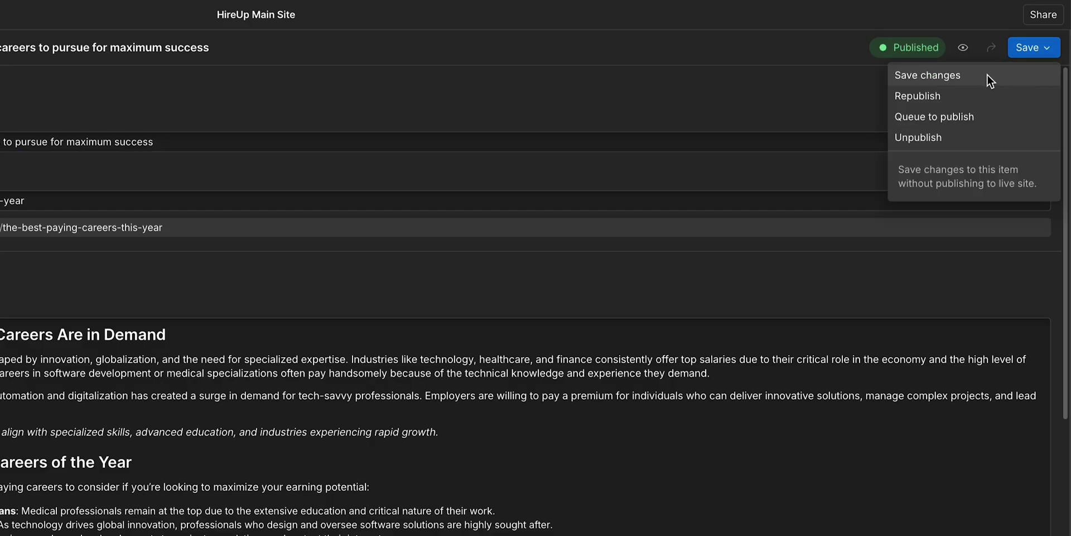
click(952, 96)
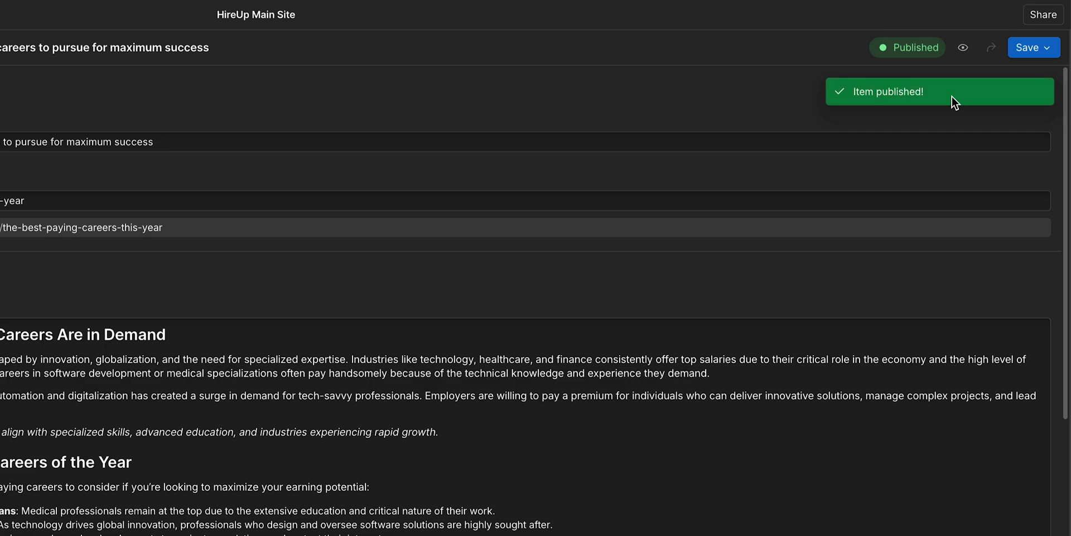
click(963, 48)
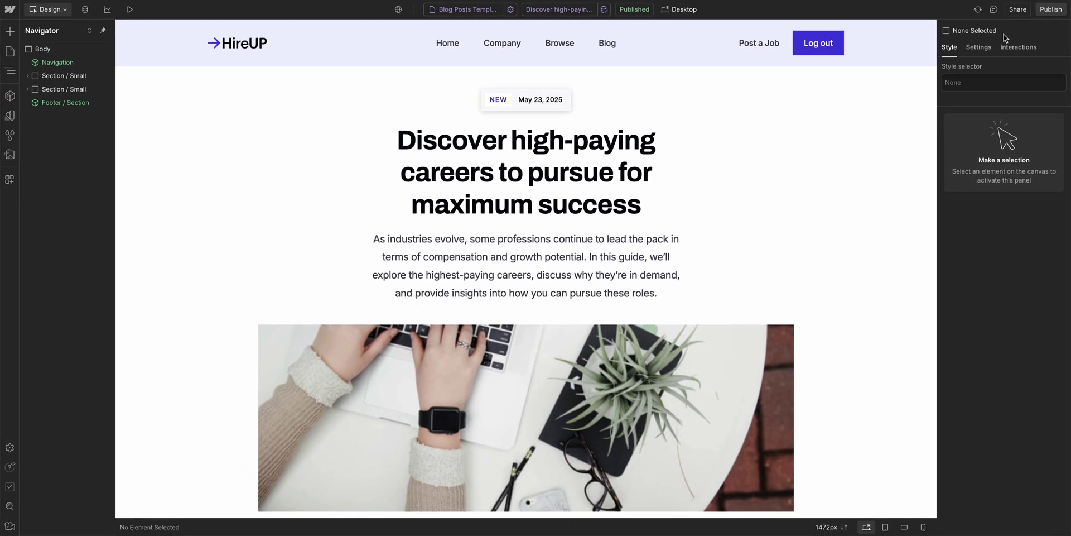
Change the post heading to 'Explore this year's most rewarding career paths' as a draft change.
click(609, 178)
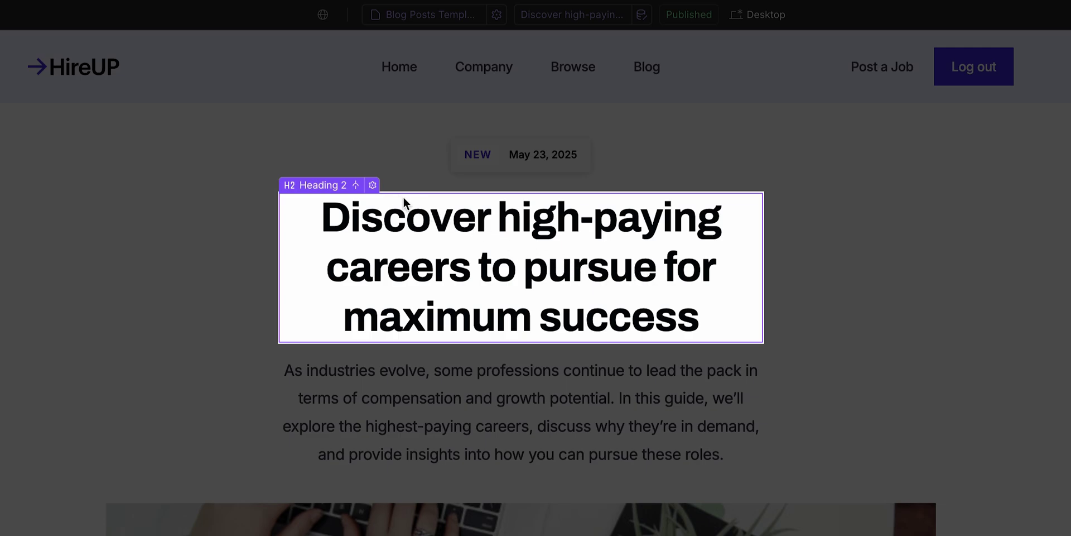
click(373, 185)
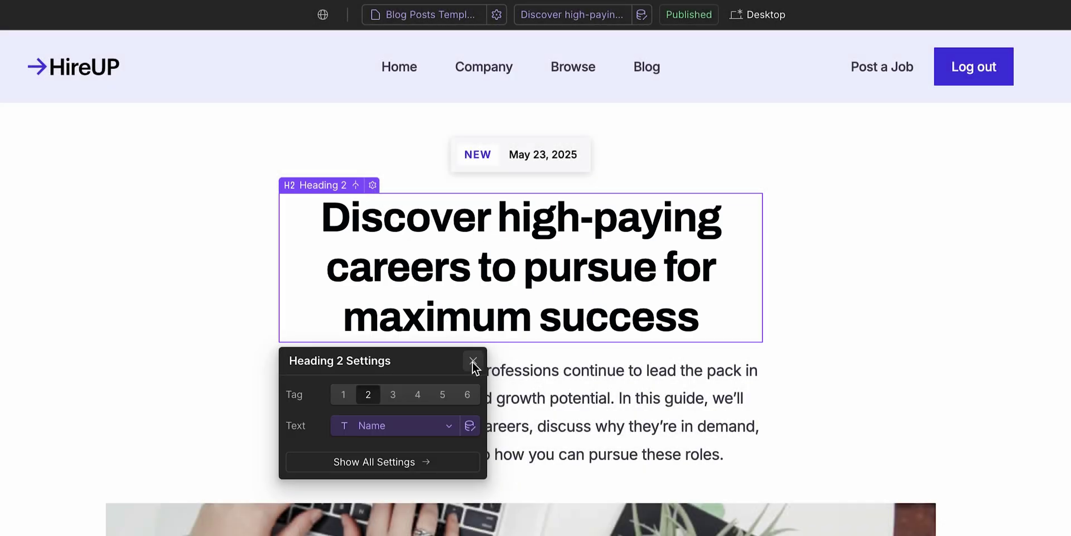
click(472, 361)
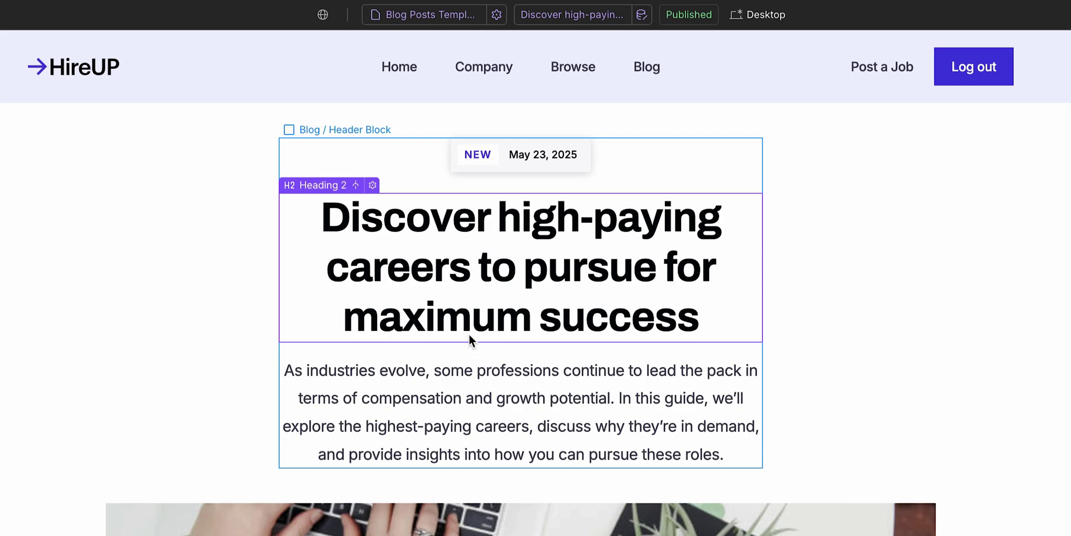
double_click(464, 293)
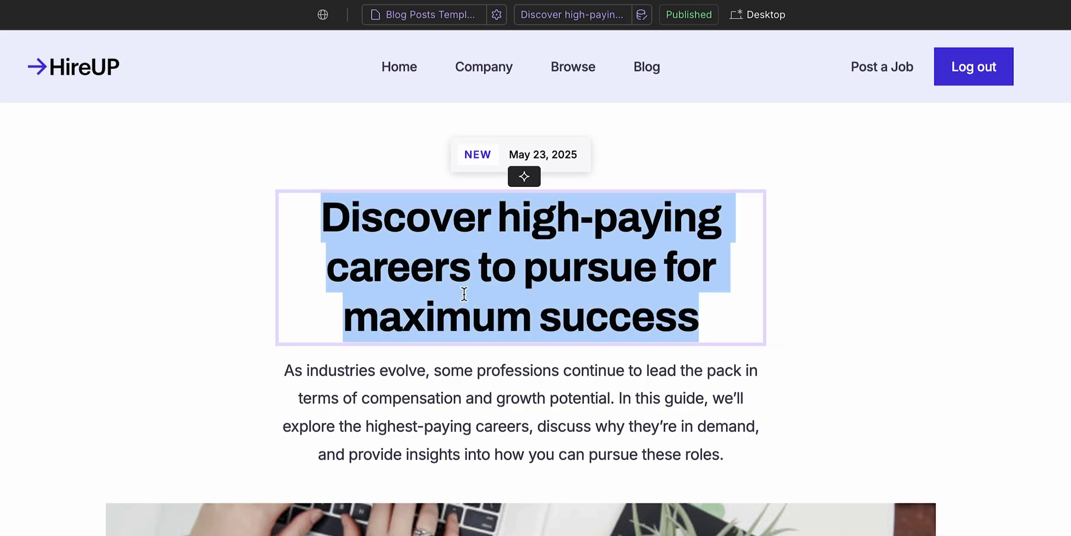
text(Explore this year's)
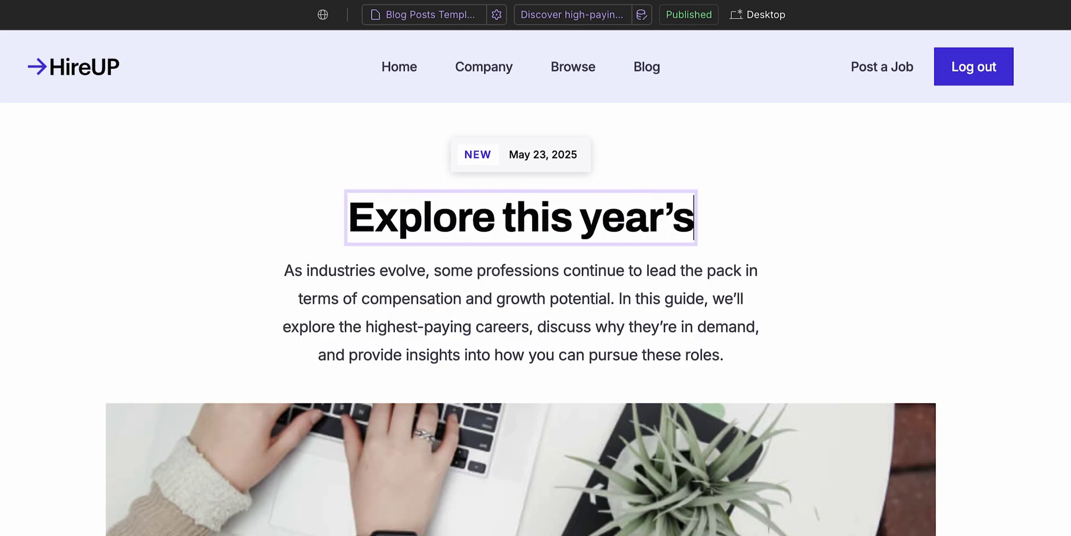
text( most rewarding care)
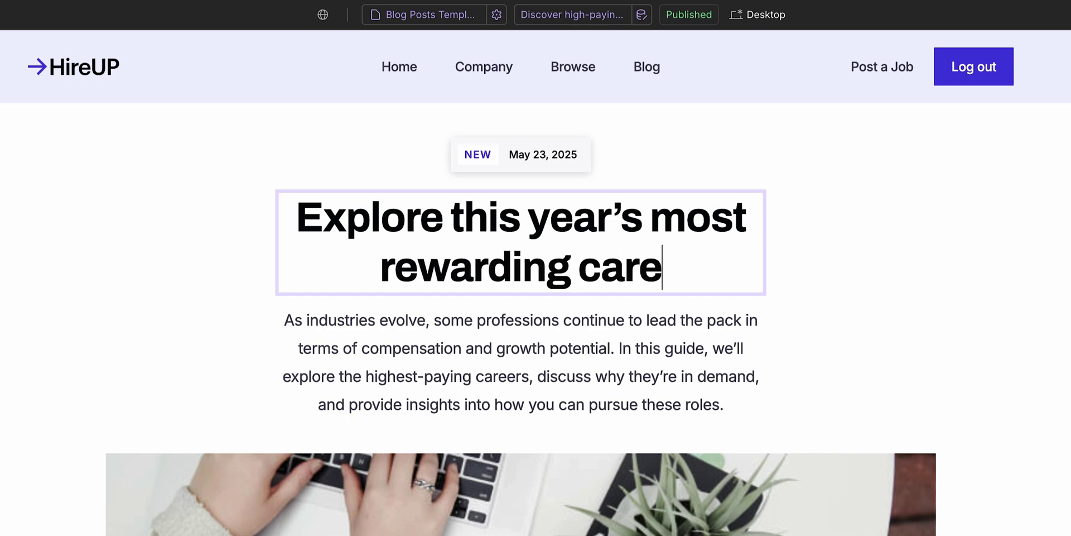
text(er paths)
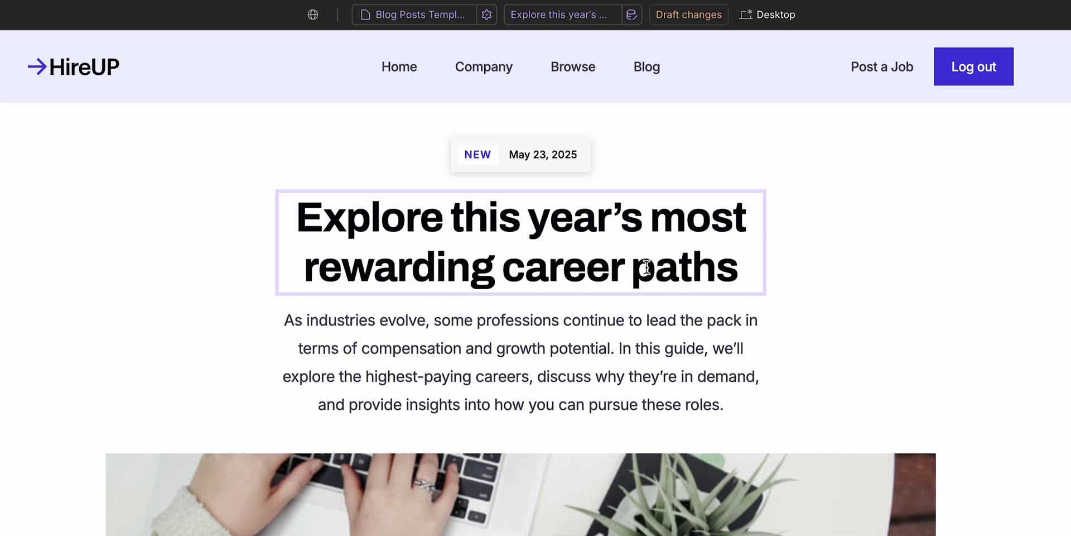
key(Escape)
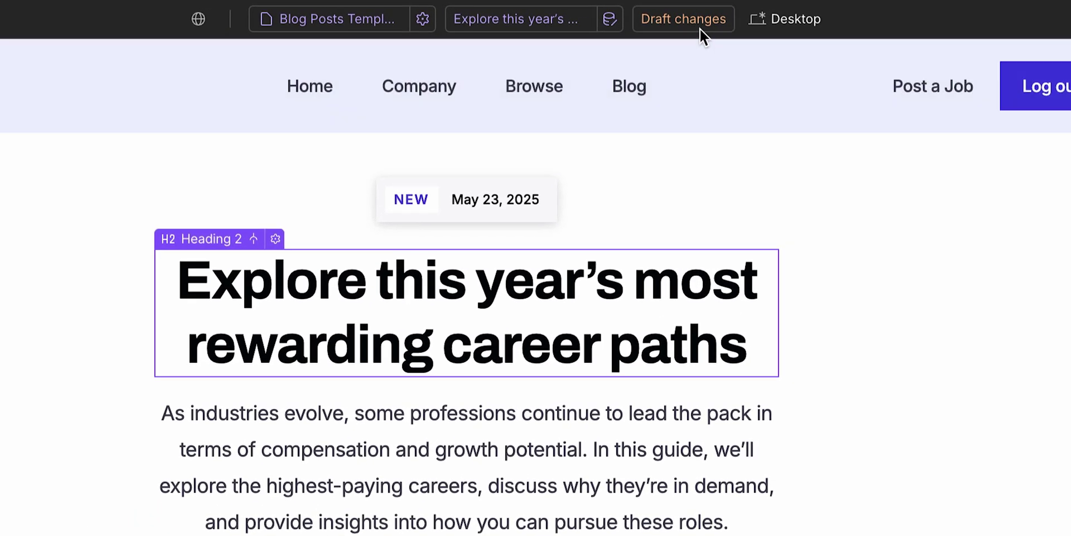
click(700, 26)
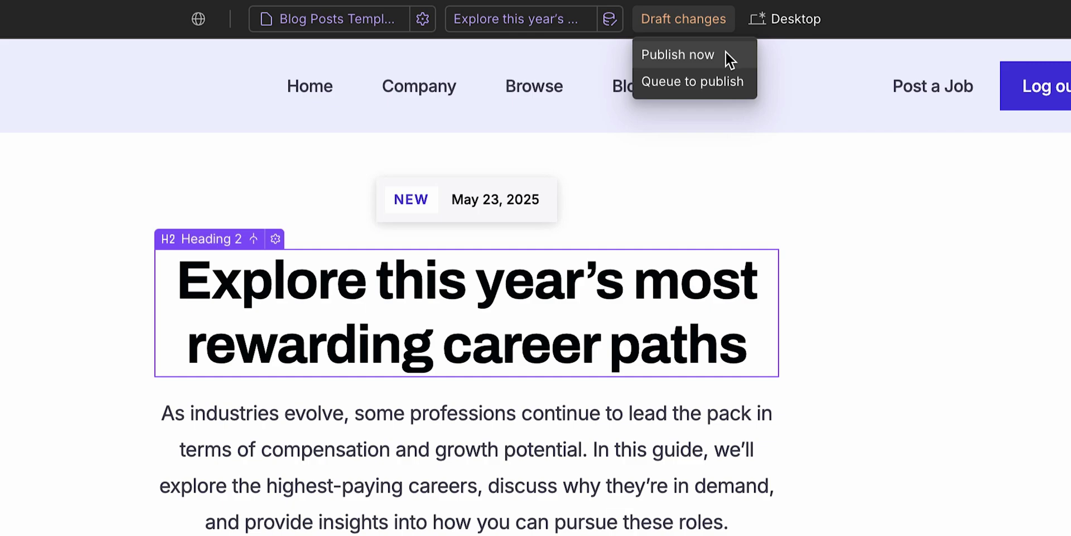
Queue the heading change to publish and retitle the gig economy post 'Finding employees in the gig economy'.
click(726, 86)
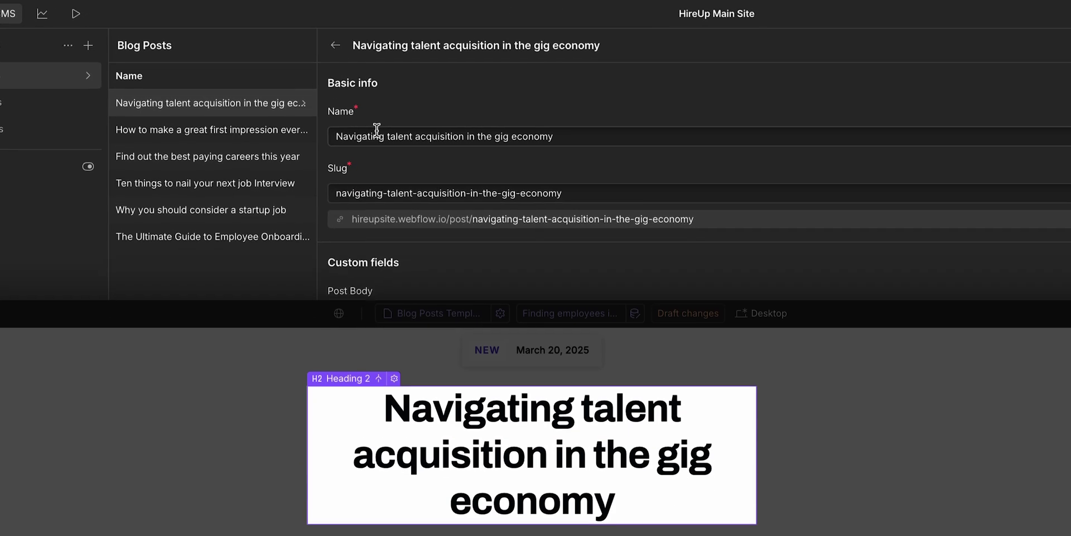
triple_click(376, 129)
text(Fin)
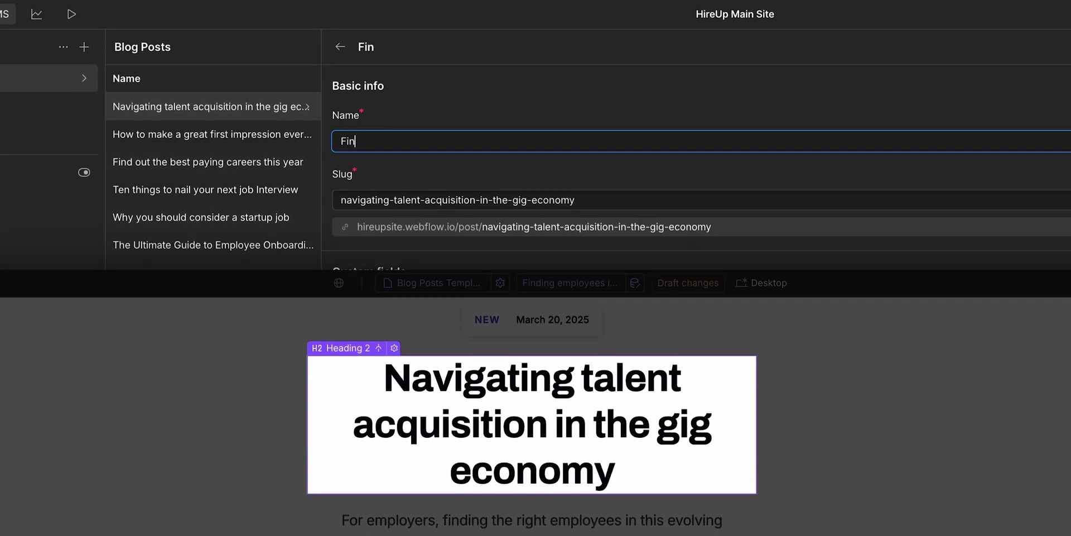
text(ding employees in the gig economy)
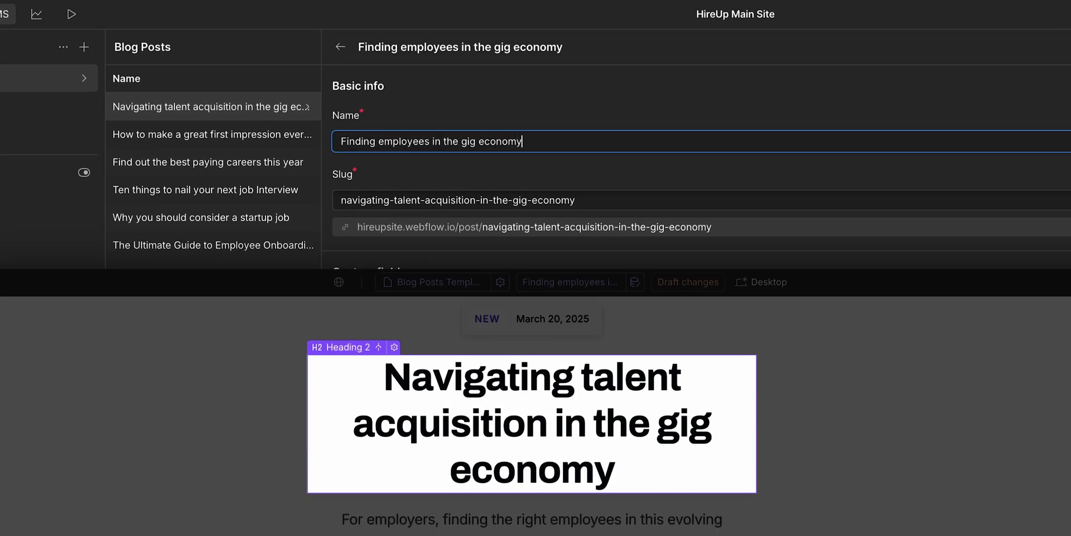
click(363, 163)
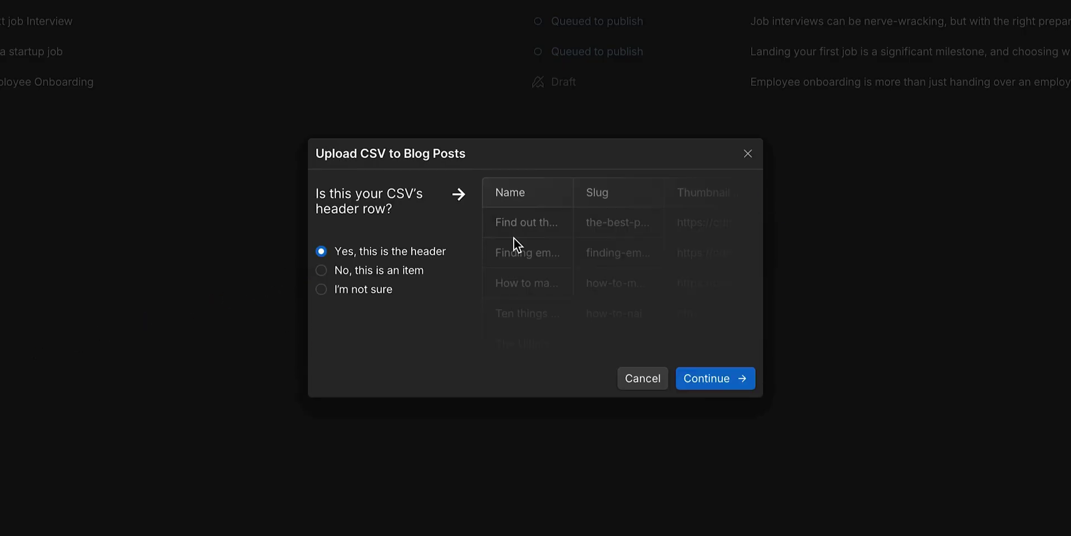
Confirm the CSV header row and choose to update matching items, importing the rest as new.
click(717, 382)
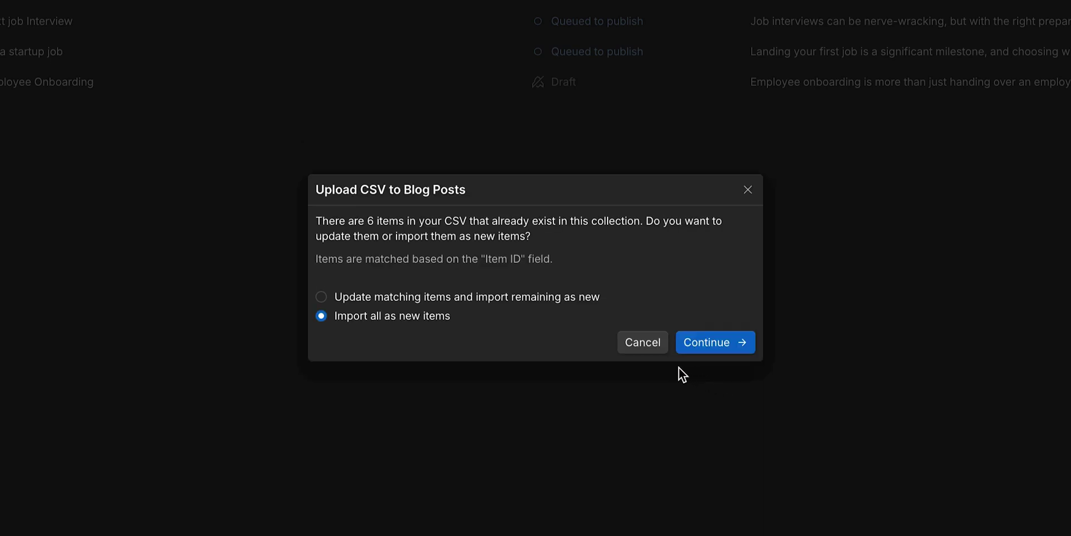
click(558, 301)
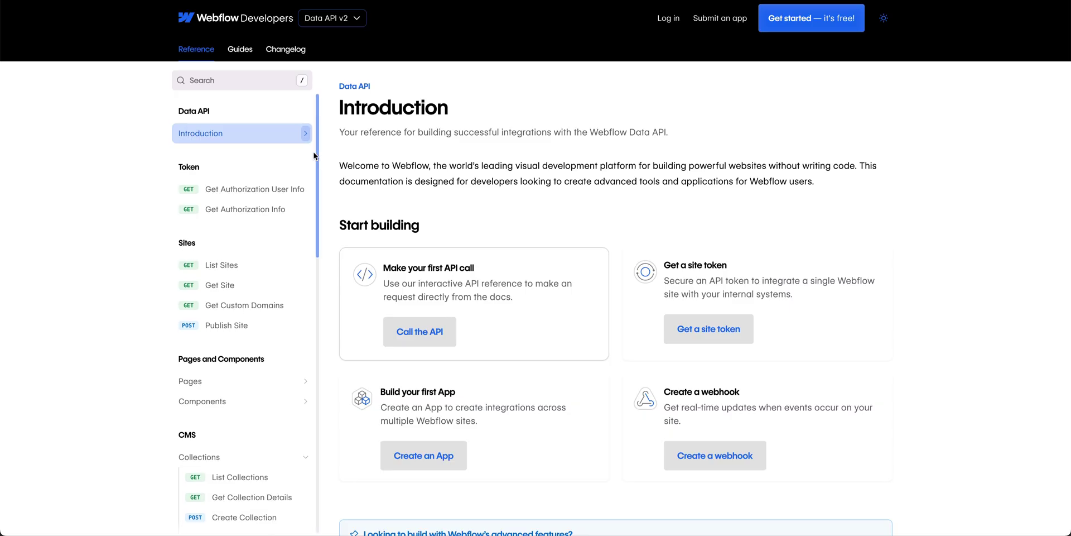
Browse the CMS API reference from List Collections to the Get Collection Details page.
scroll(260, 235, down, 1)
scroll(260, 235, down, 2)
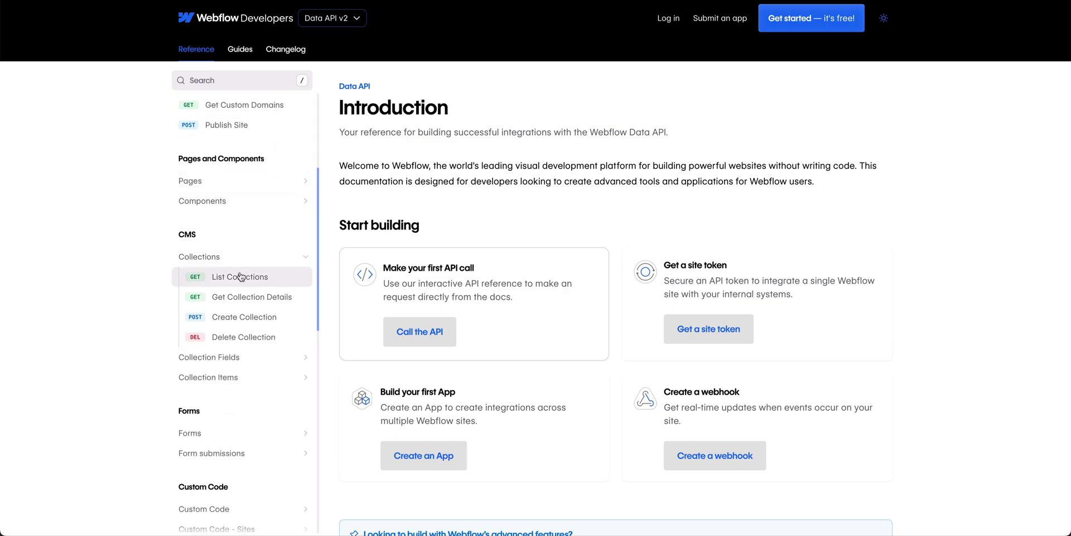
click(238, 277)
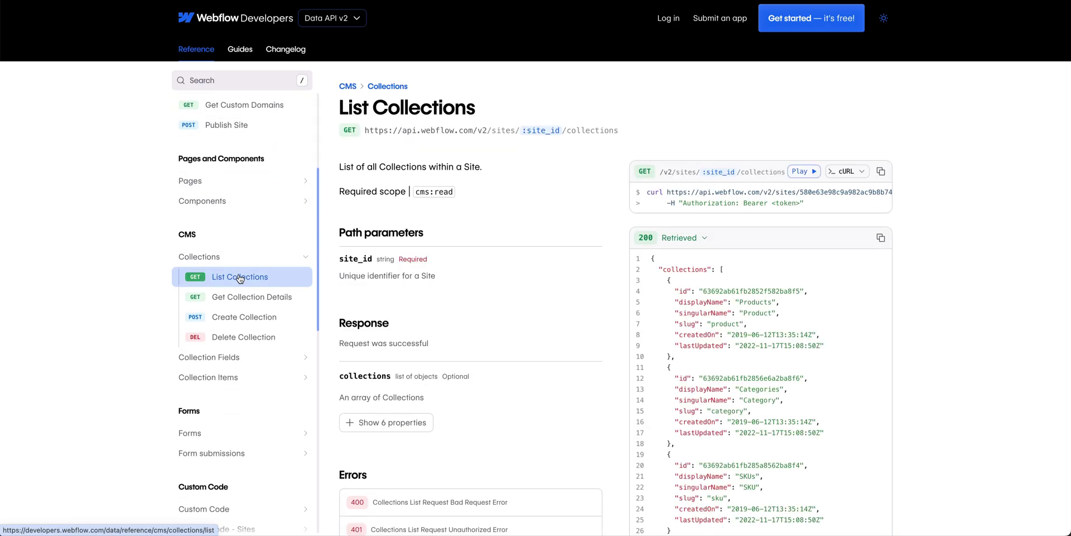
click(253, 304)
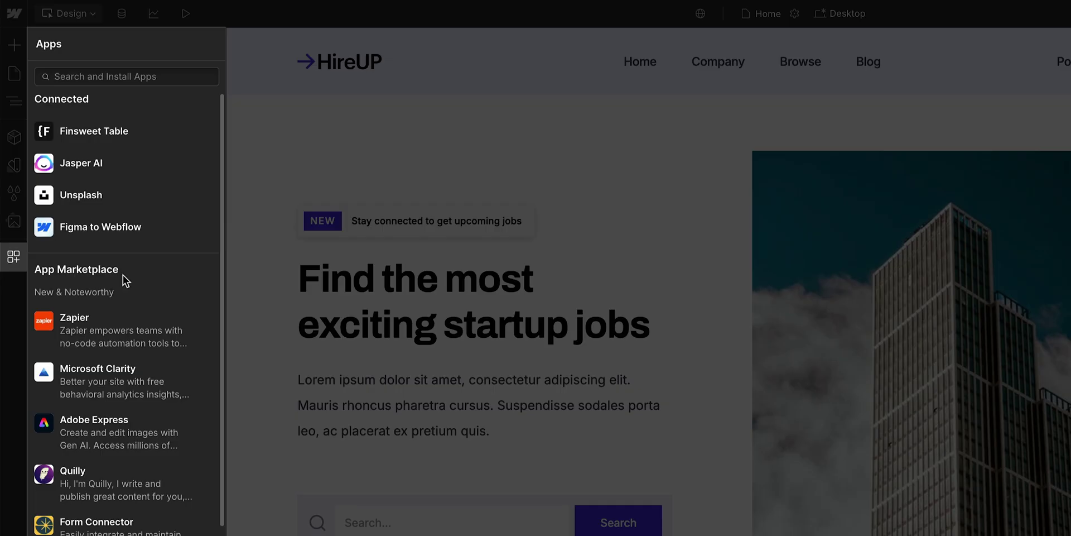
scroll(123, 276, down, 2)
scroll(123, 275, down, 5)
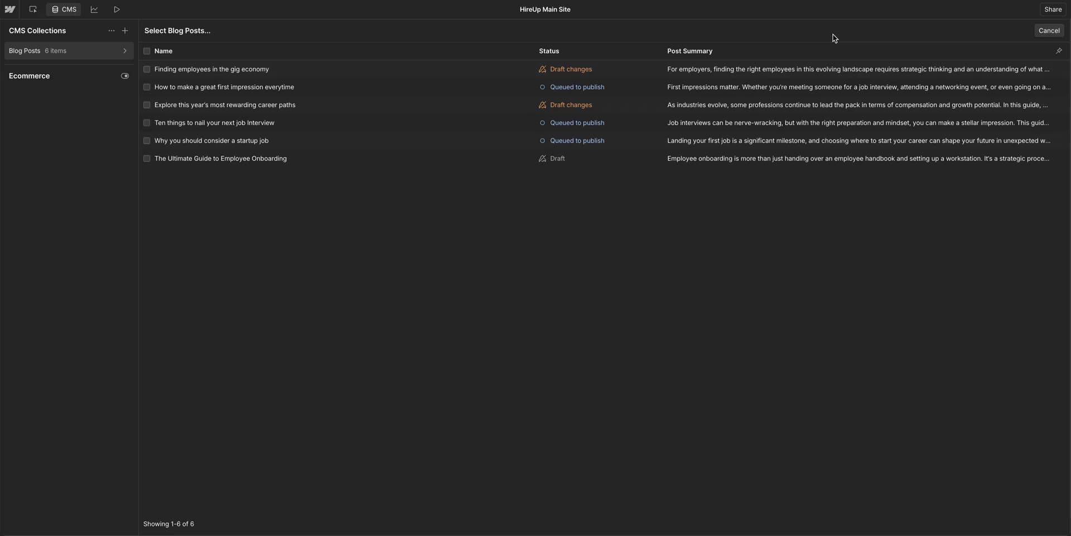
Select the Finding employees, first impression and job interview posts and publish them now.
click(667, 71)
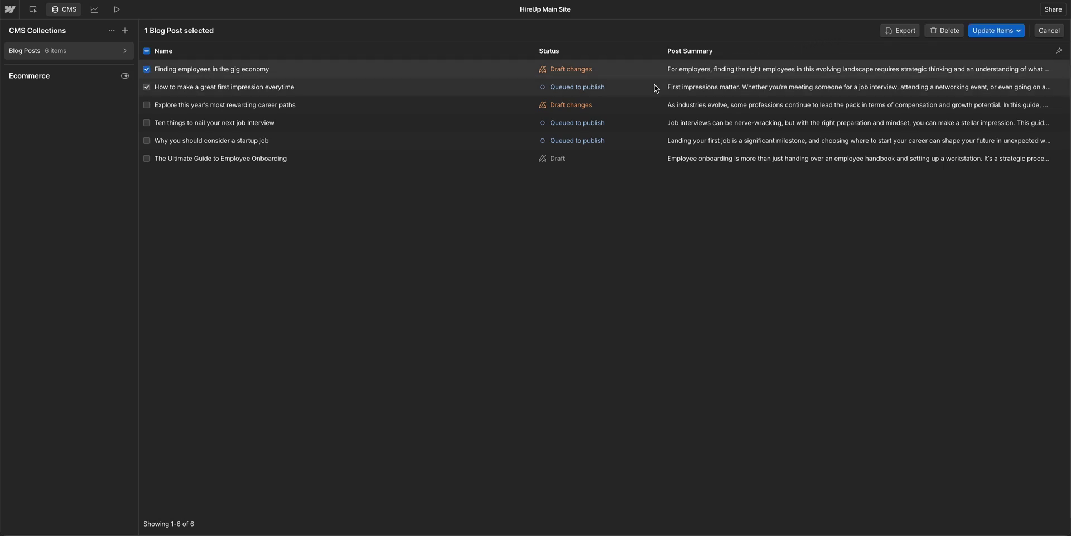
click(652, 87)
click(637, 122)
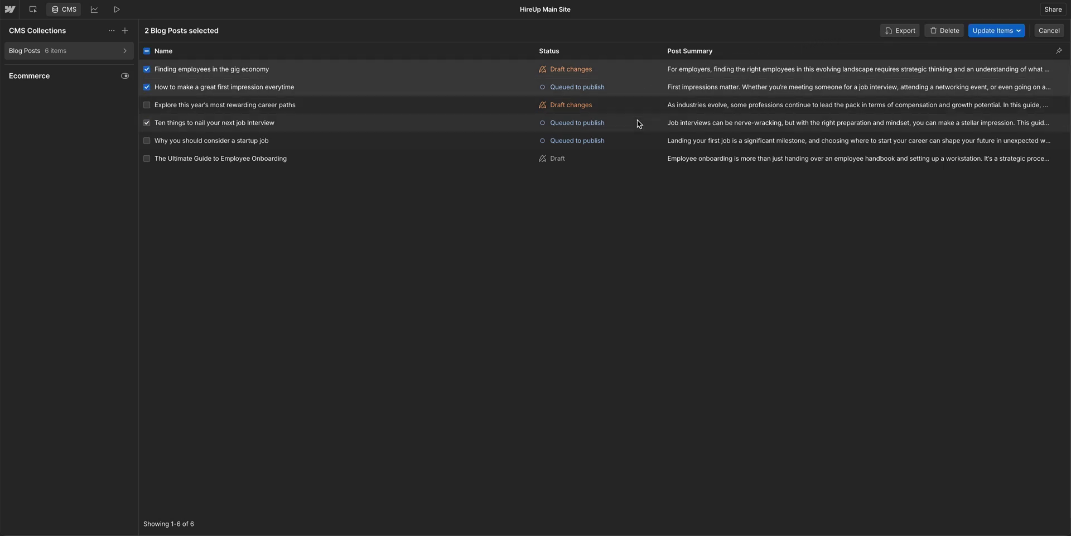
click(975, 35)
click(985, 65)
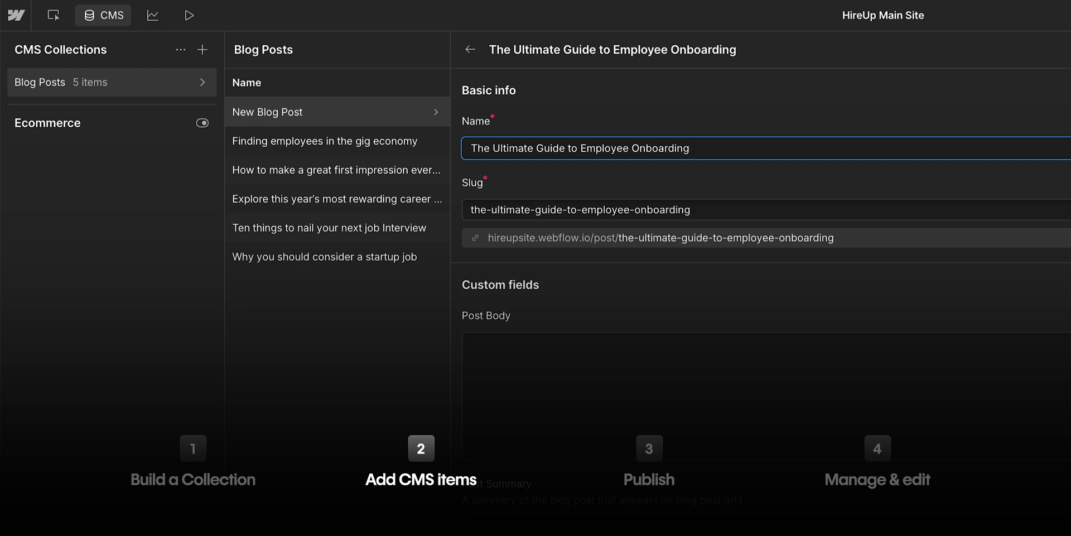
Publish the remaining post and confirm all six Blog Posts items show Published.
click(1036, 72)
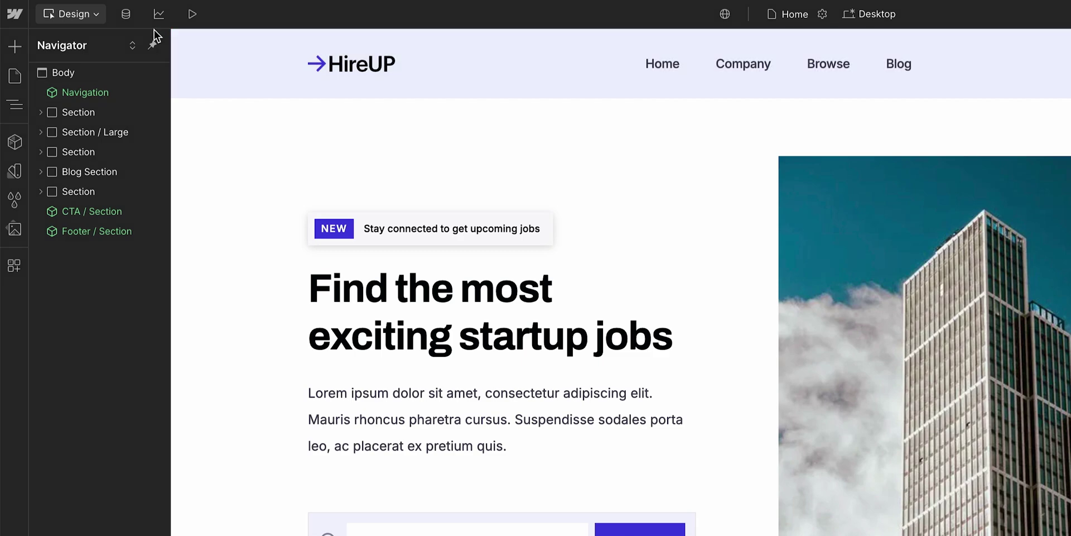
click(129, 17)
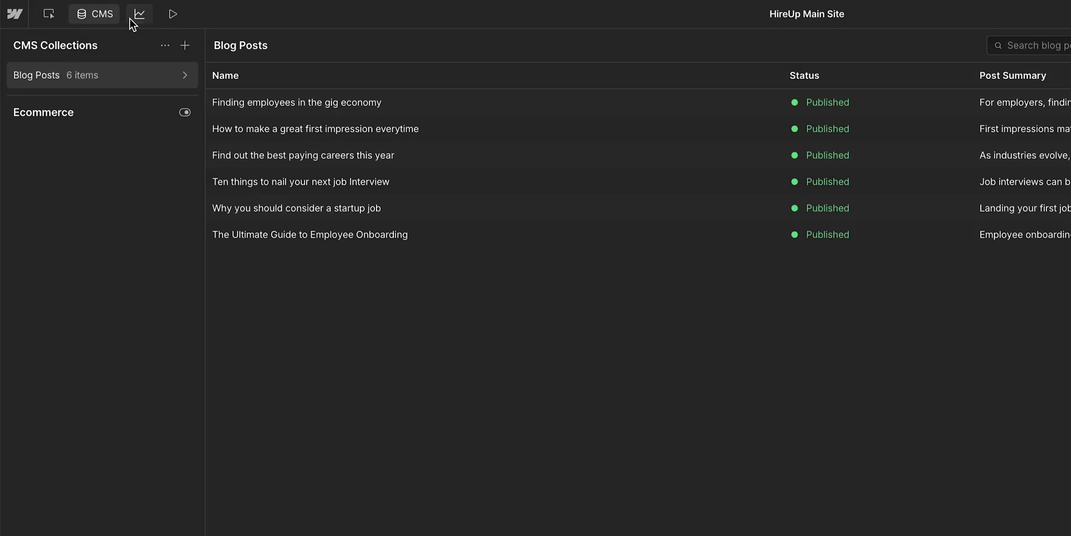